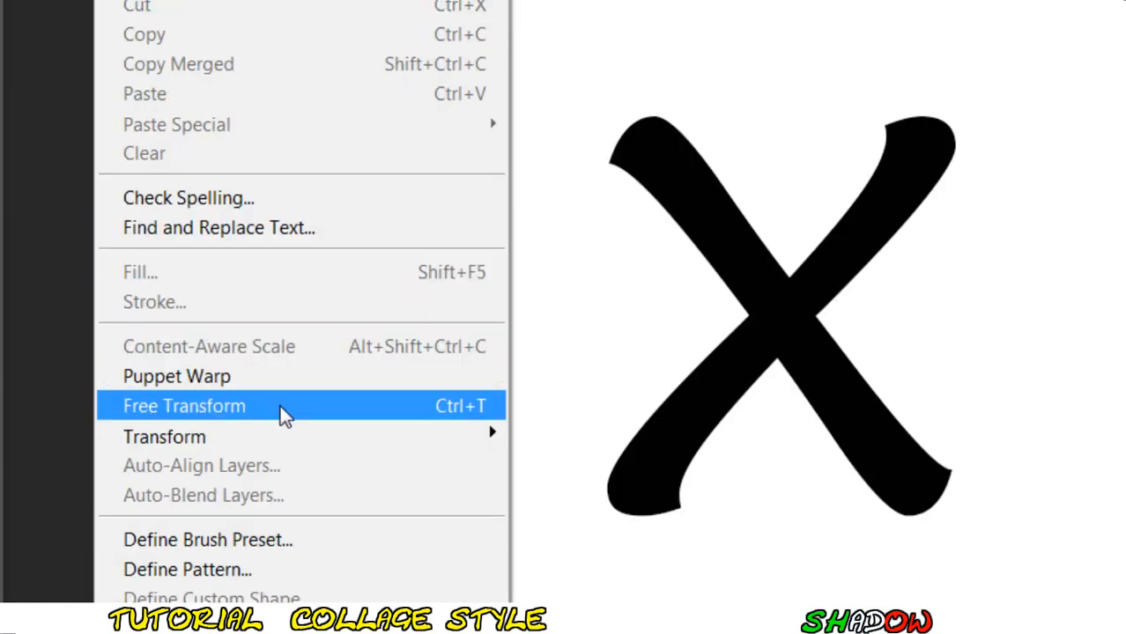
# Step: Enlarge the x text proportionally with Free Transform until it nearly fills the canvas height, and centre it
pyautogui.click(280, 405)
pyautogui.moveTo(569, 296); pyautogui.dragTo(507, 268)
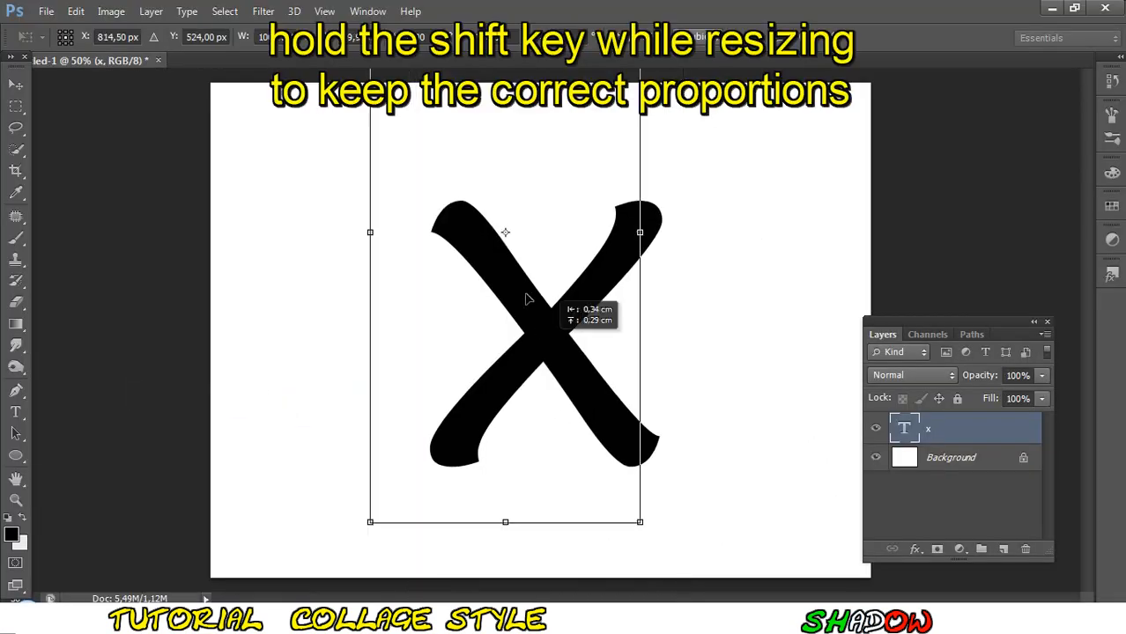
pyautogui.moveTo(604, 443); pyautogui.dragTo(586, 407)
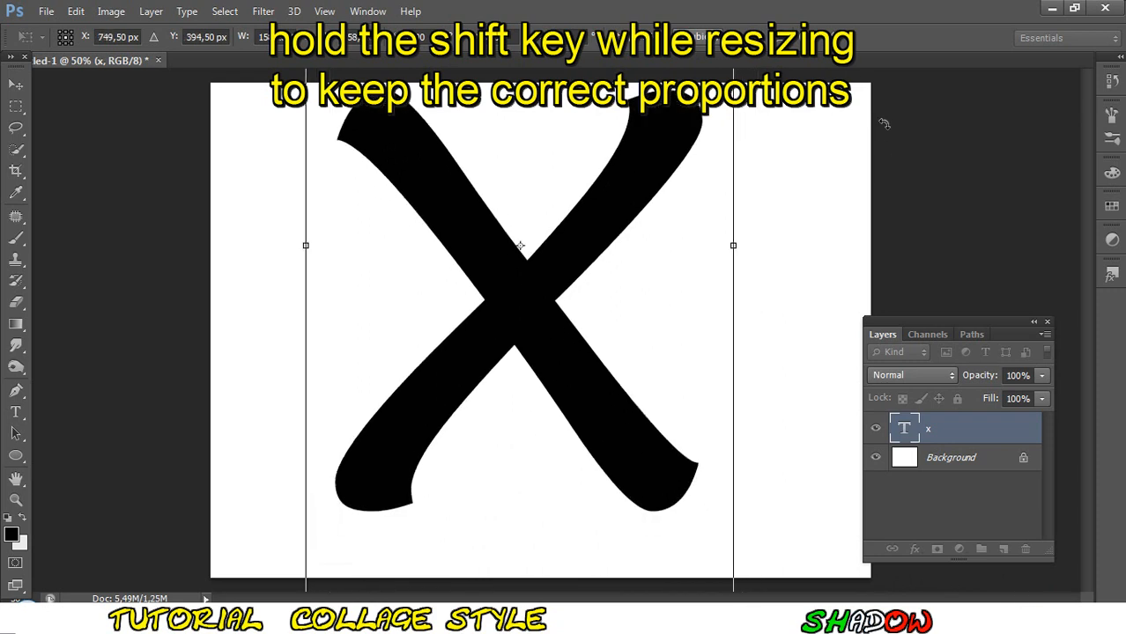
pyautogui.click(829, 37)
# Step: Scale the x text proportionally to about 121.7% with Free Transform so its ends run slightly past the canvas edges
pyautogui.click(16, 501)
pyautogui.click(87, 37)
pyautogui.click(510, 258)
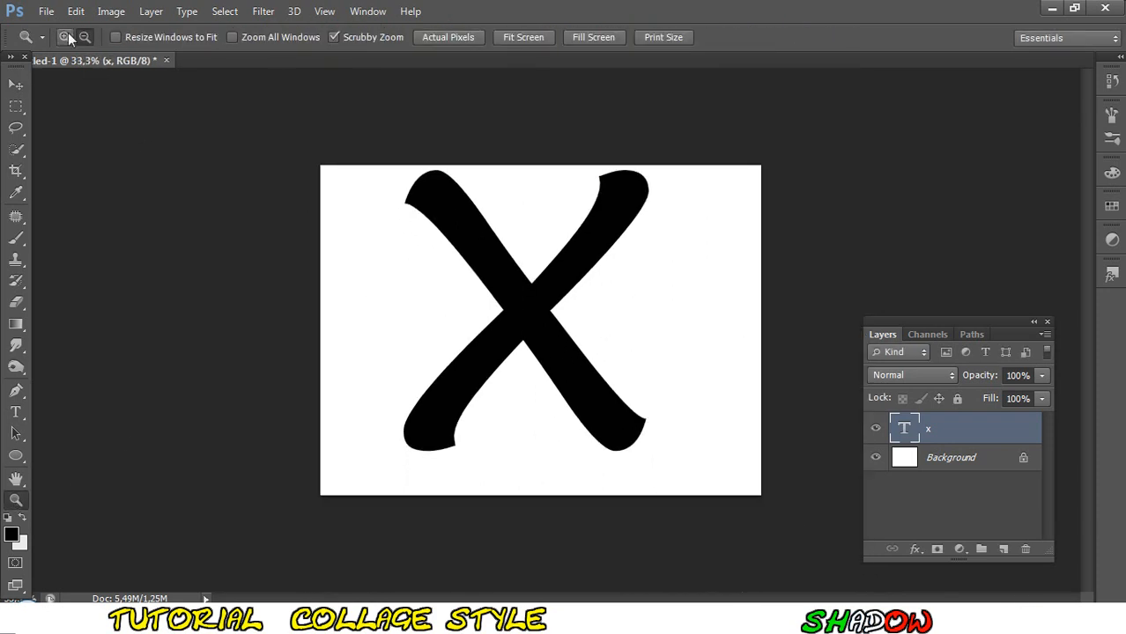
pyautogui.click(76, 12)
pyautogui.click(167, 396)
pyautogui.moveTo(600, 418); pyautogui.dragTo(582, 385)
pyautogui.moveTo(651, 539); pyautogui.dragTo(797, 623)
pyautogui.moveTo(646, 481); pyautogui.dragTo(643, 468)
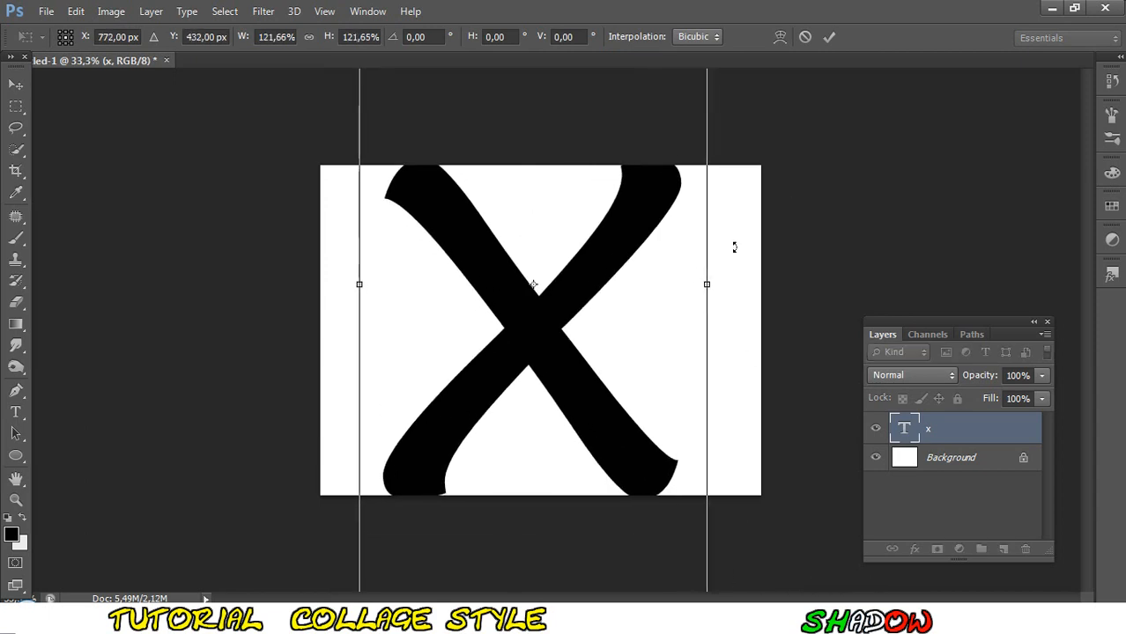
pyautogui.moveTo(578, 419); pyautogui.dragTo(582, 418)
pyautogui.click(822, 43)
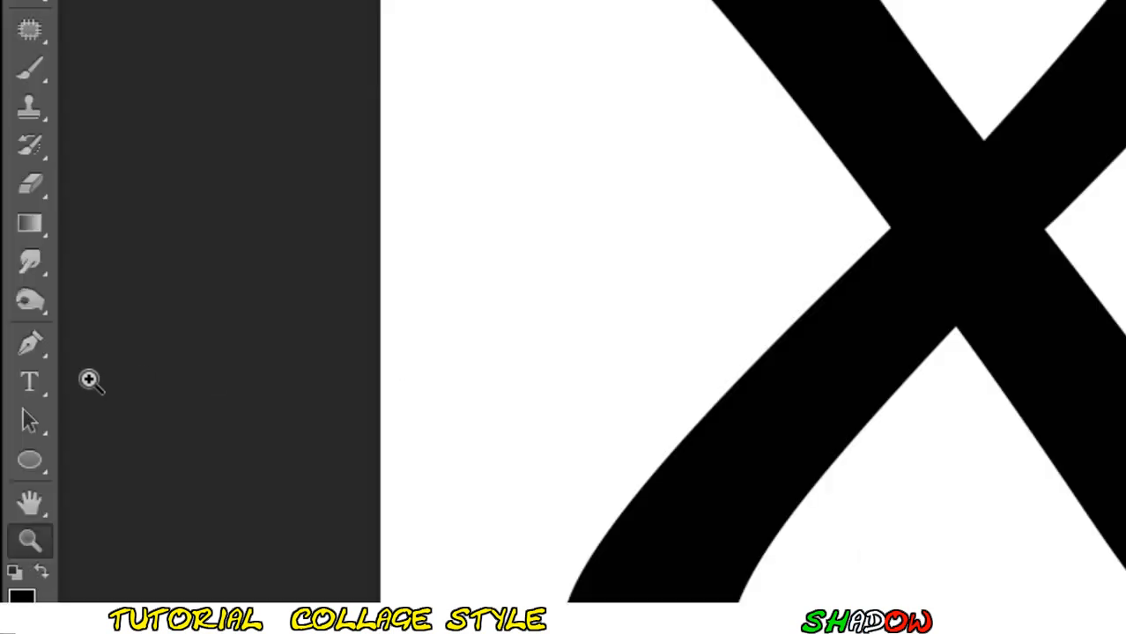
# Step: Rasterize the x type layer
pyautogui.click(16, 412)
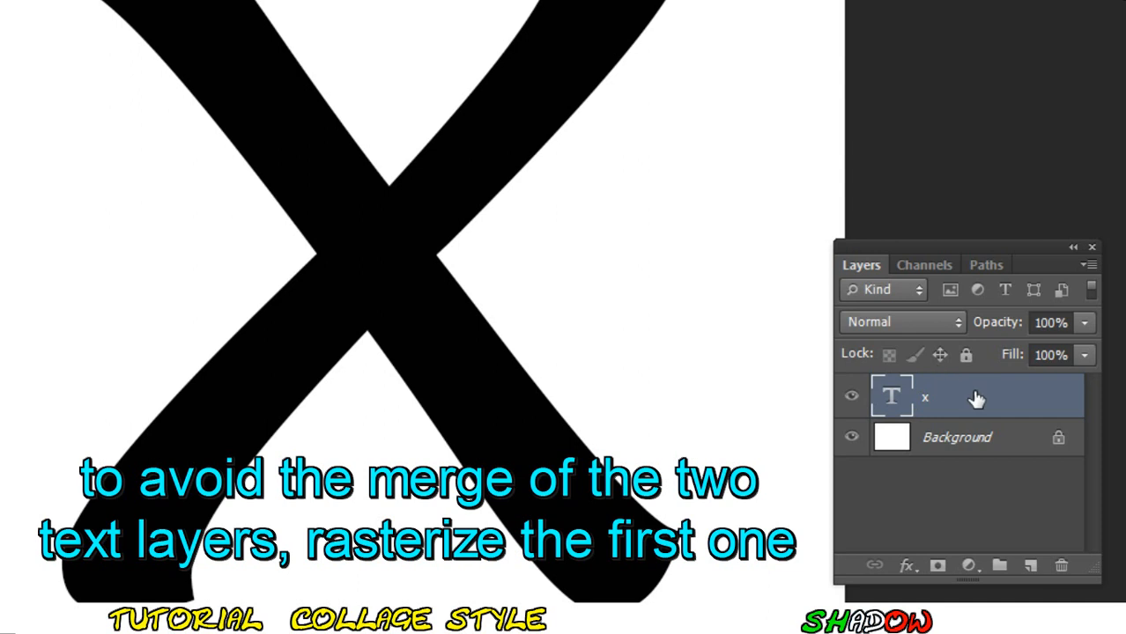
pyautogui.rightClick(975, 397)
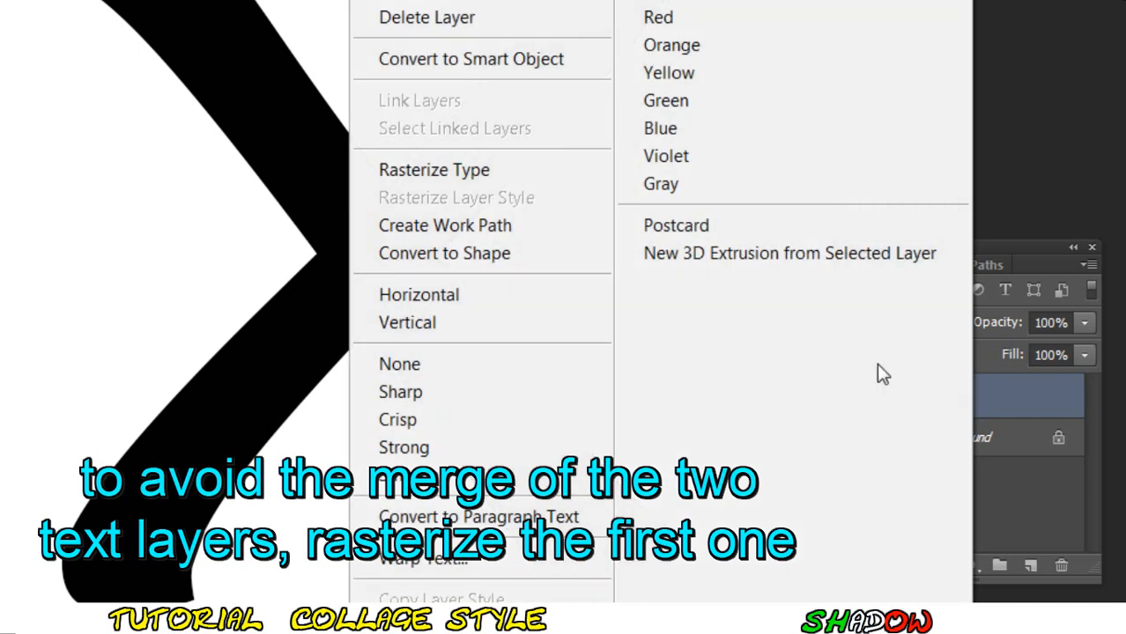
pyautogui.click(528, 172)
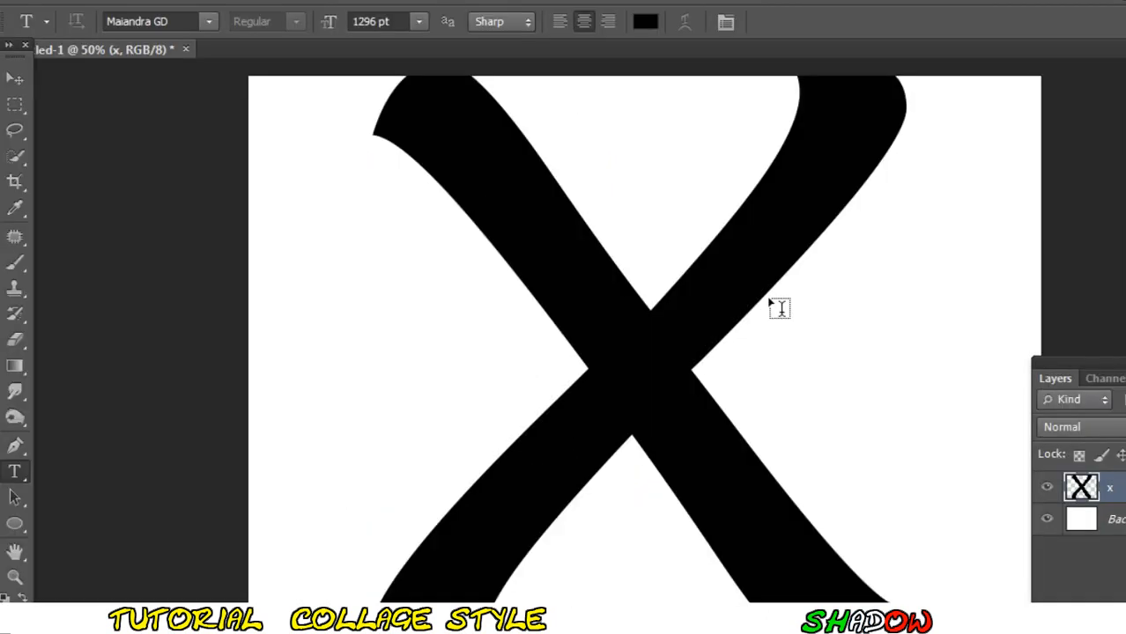
# Step: Add a separate letter E in 800 pt Maiandra GD and move it beside the X's left notch
pyautogui.click(284, 363)
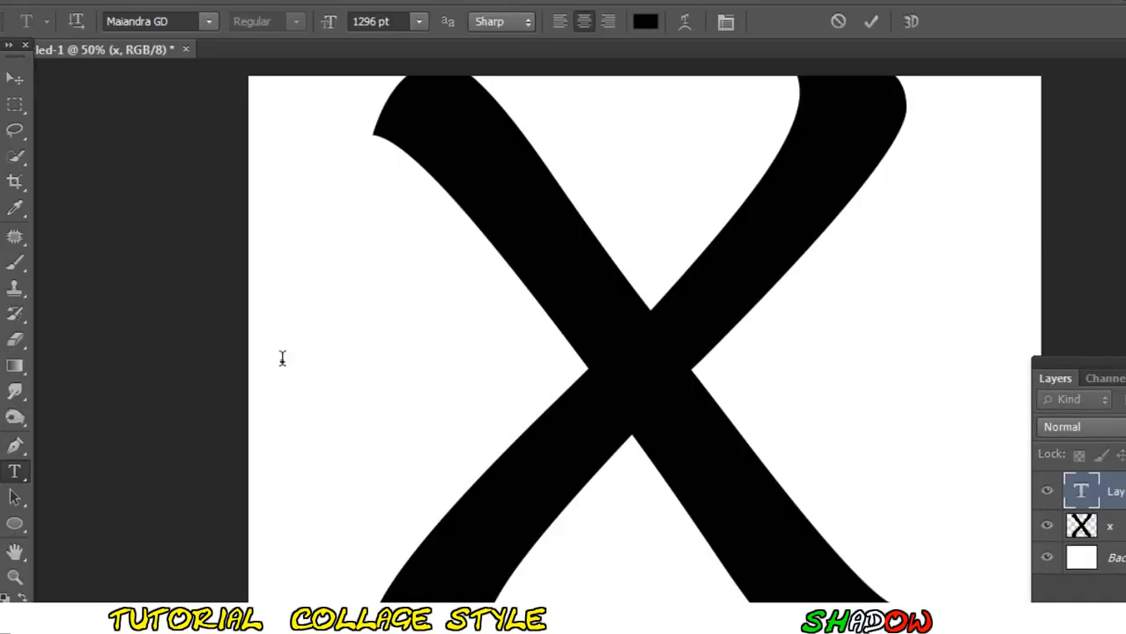
pyautogui.click(352, 23)
pyautogui.write('800')
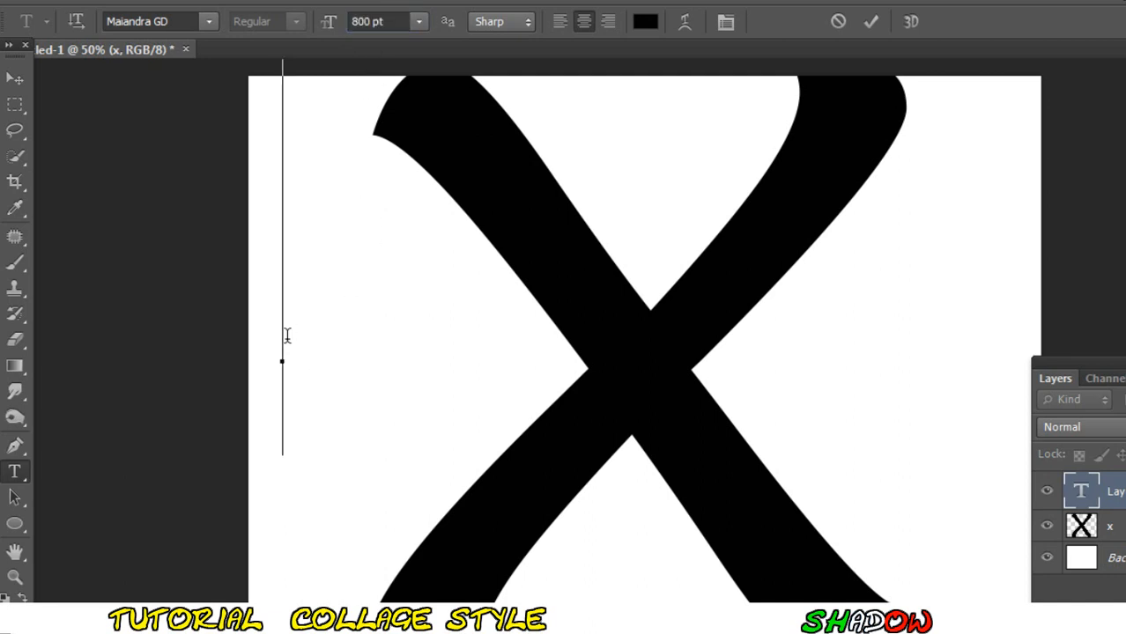
pyautogui.write('E')
pyautogui.hotkey('ctrl', 'Return')
pyautogui.press('v')
pyautogui.moveTo(259, 214); pyautogui.dragTo(408, 341)
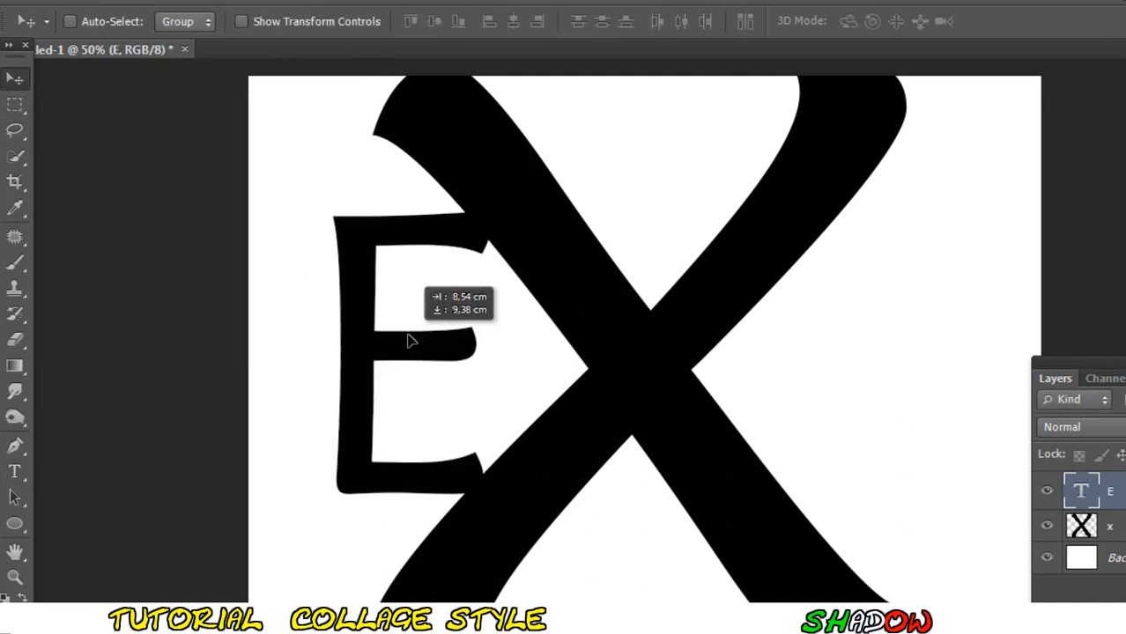
# Step: Set the E text to 200 pt and move it into the notch left of the X's crossing
pyautogui.doubleClick(1081, 491)
pyautogui.click(366, 21)
pyautogui.write('20')
pyautogui.press('Return')
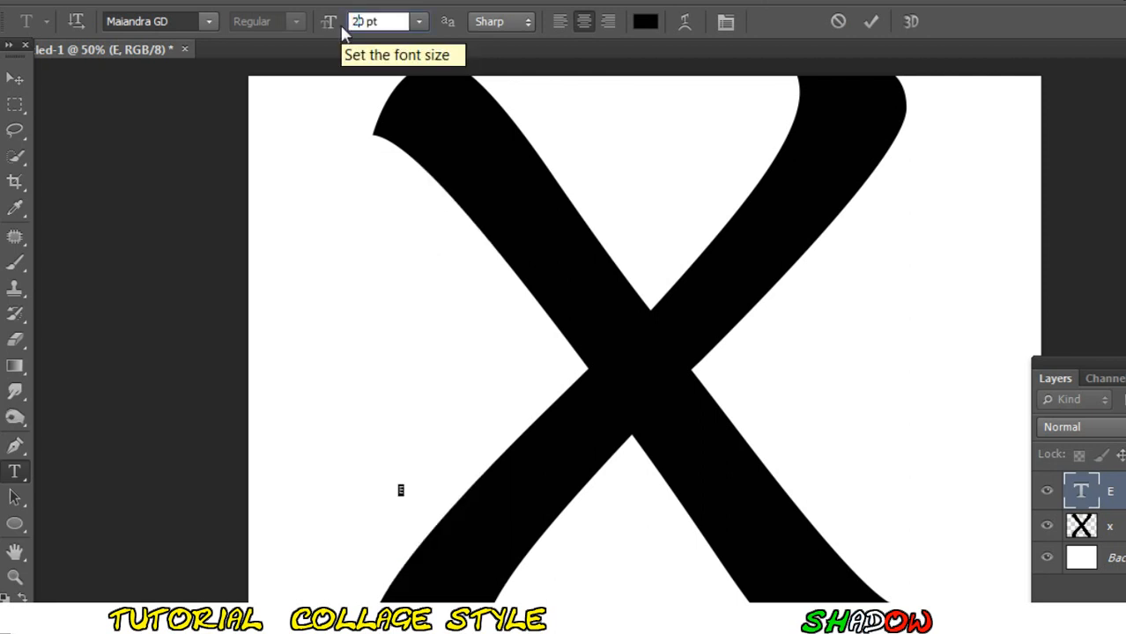
pyautogui.write('0')
pyautogui.press('Return')
pyautogui.hotkey('ctrl', 'Return')
pyautogui.press('v')
pyautogui.moveTo(402, 467); pyautogui.dragTo(470, 375)
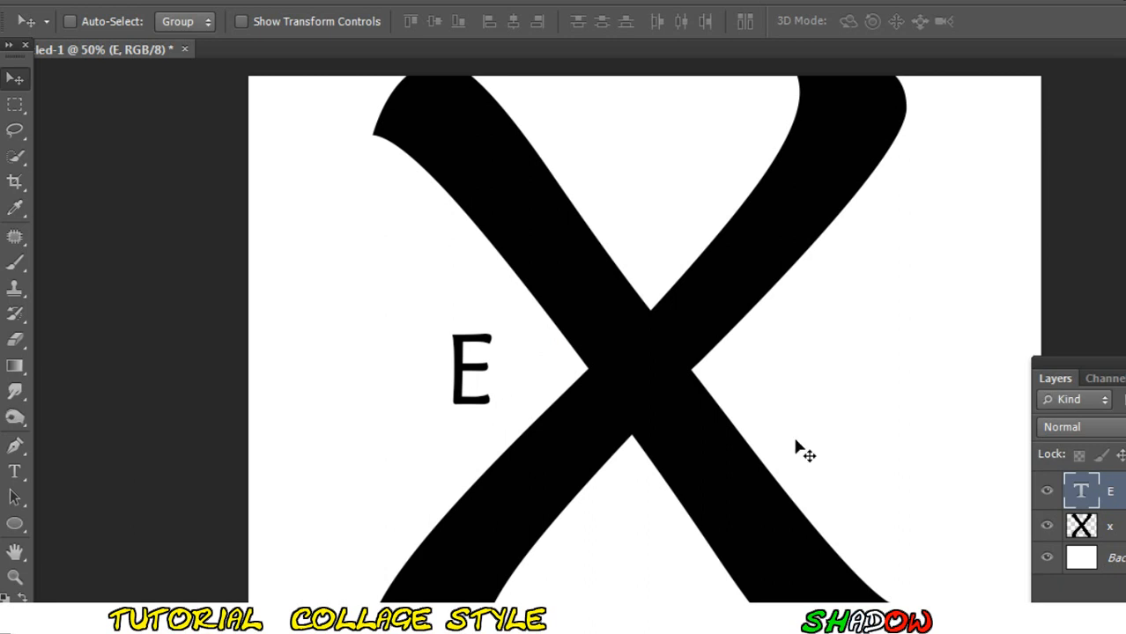
# Step: Add the text "treme" at 200 pt as a new layer and place it right of the X's crossing
pyautogui.press('t')
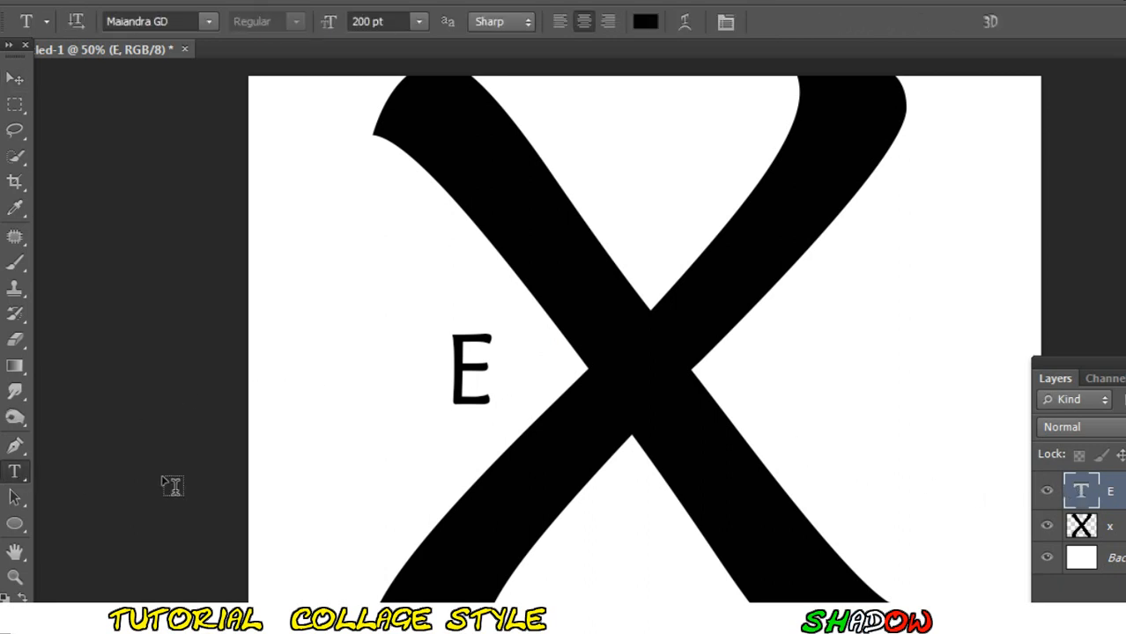
pyautogui.click(786, 377)
pyautogui.write('treme')
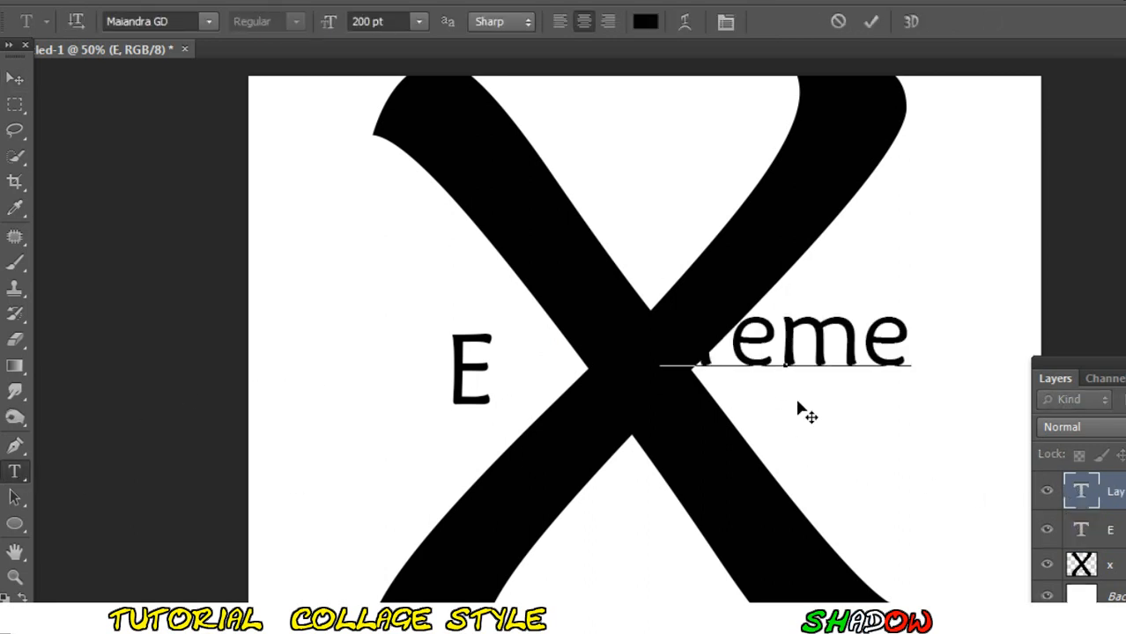
pyautogui.hotkey('ctrl', 'Return')
pyautogui.press('v')
pyautogui.moveTo(768, 370); pyautogui.dragTo(881, 411)
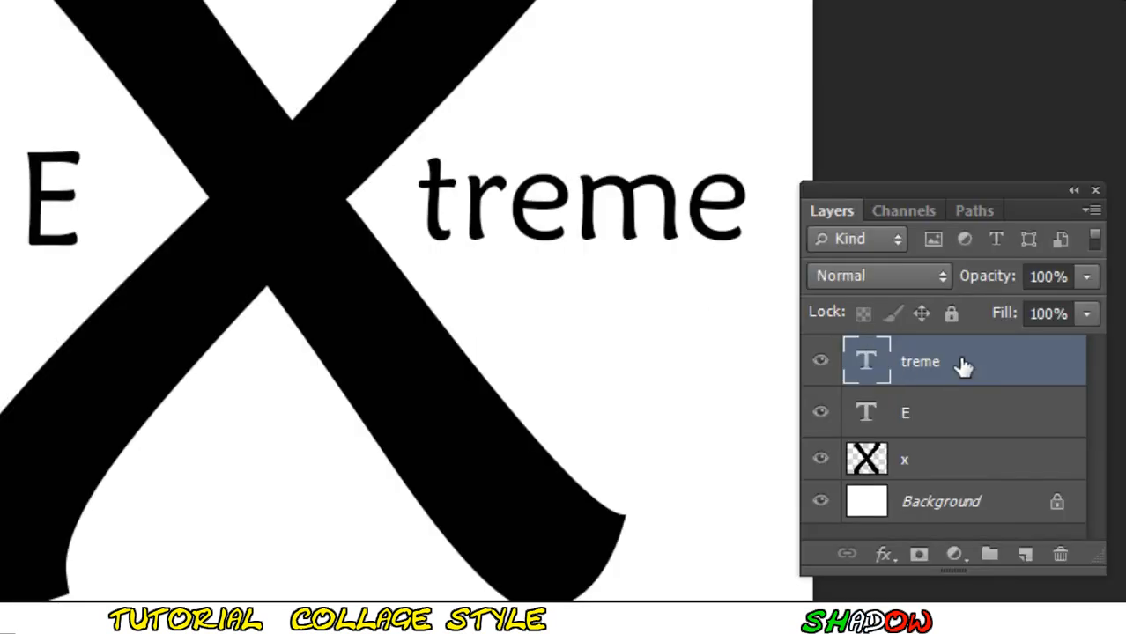
# Step: Rasterize the treme and E type layers
pyautogui.rightClick(964, 367)
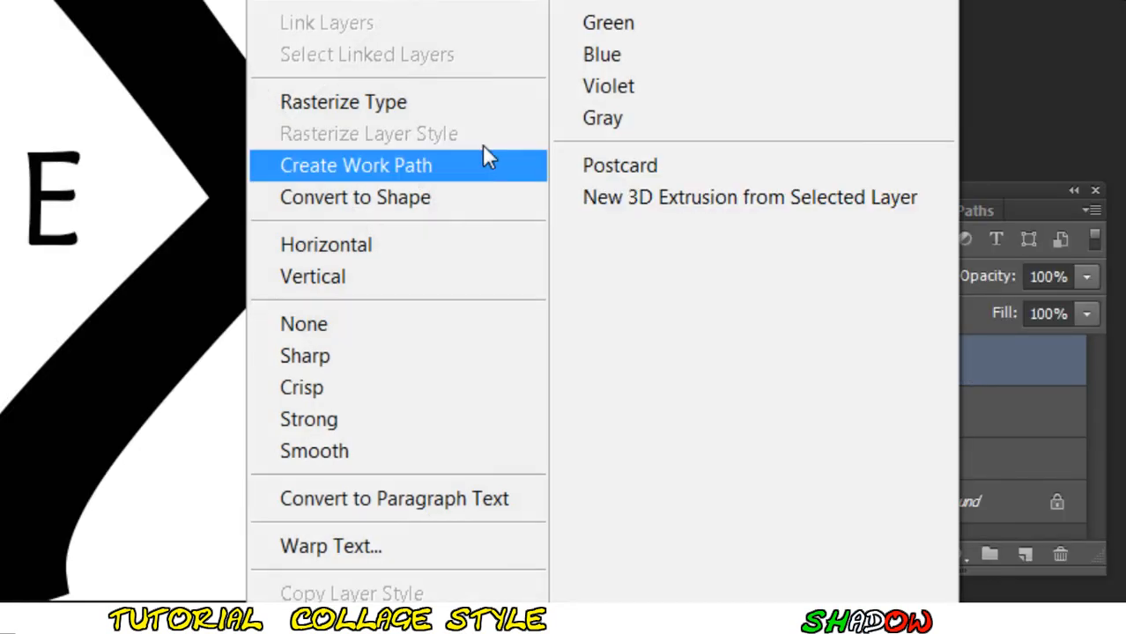
pyautogui.click(476, 102)
pyautogui.rightClick(987, 401)
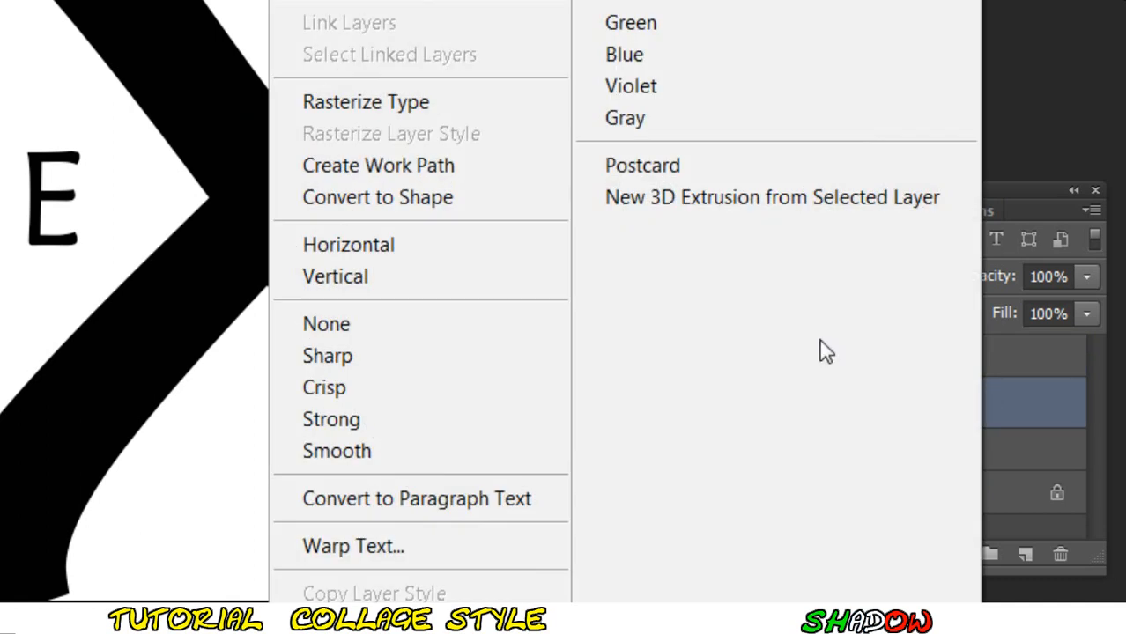
pyautogui.click(442, 103)
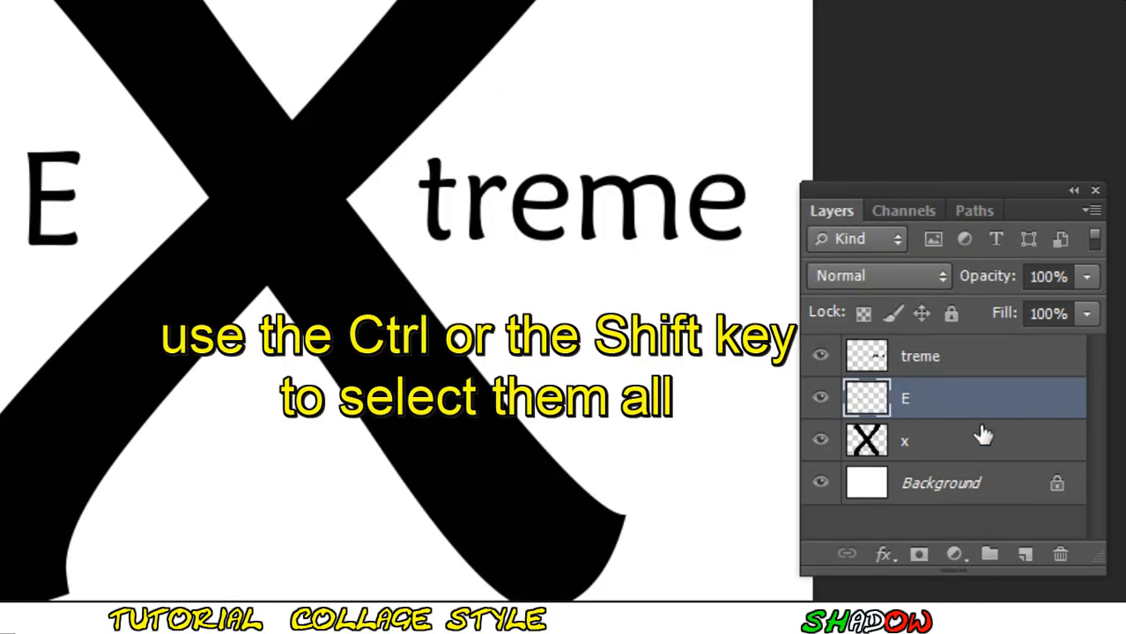
# Step: Merge the treme, E and x layers into a single layer
pyautogui.click(962, 366)
pyautogui.keyDown('shift'); pyautogui.click(966, 447); pyautogui.keyUp('shift')
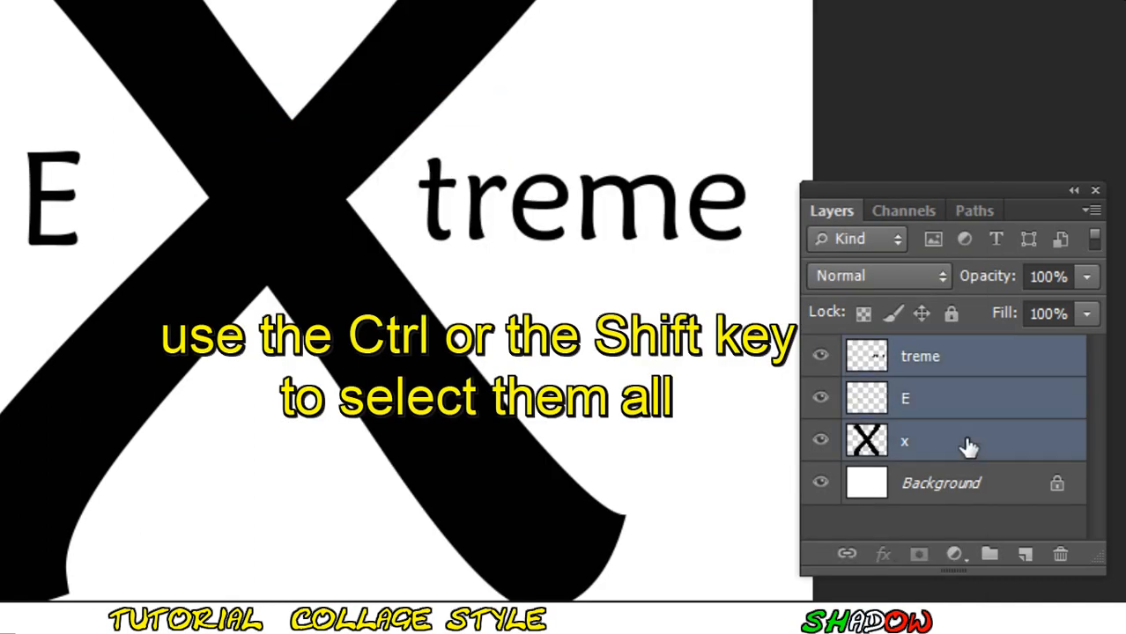
pyautogui.rightClick(967, 446)
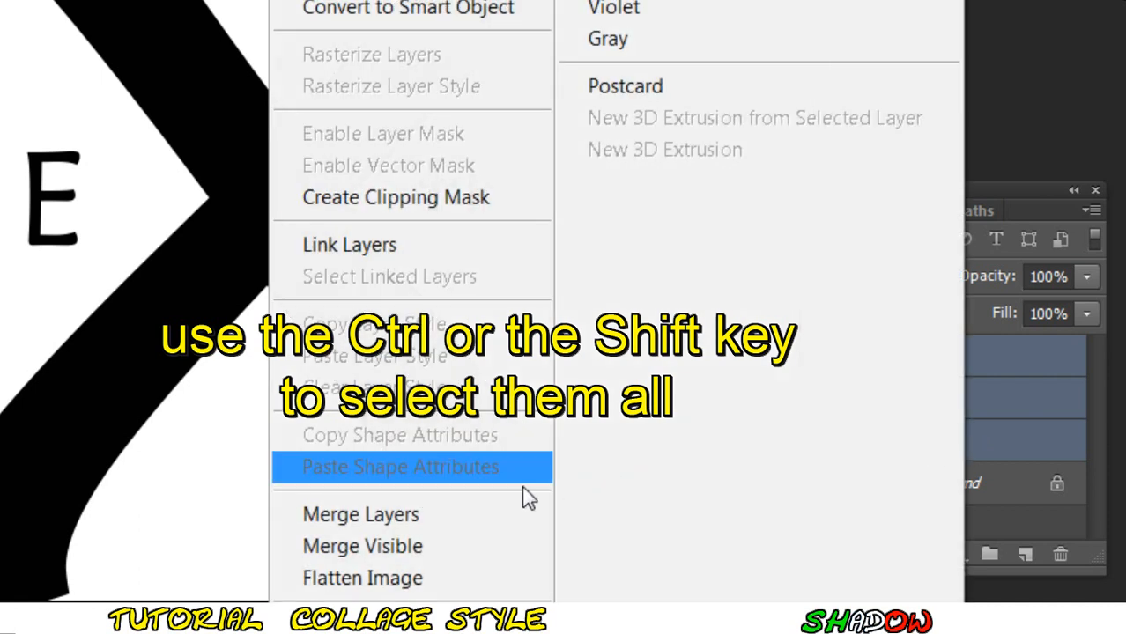
pyautogui.click(455, 518)
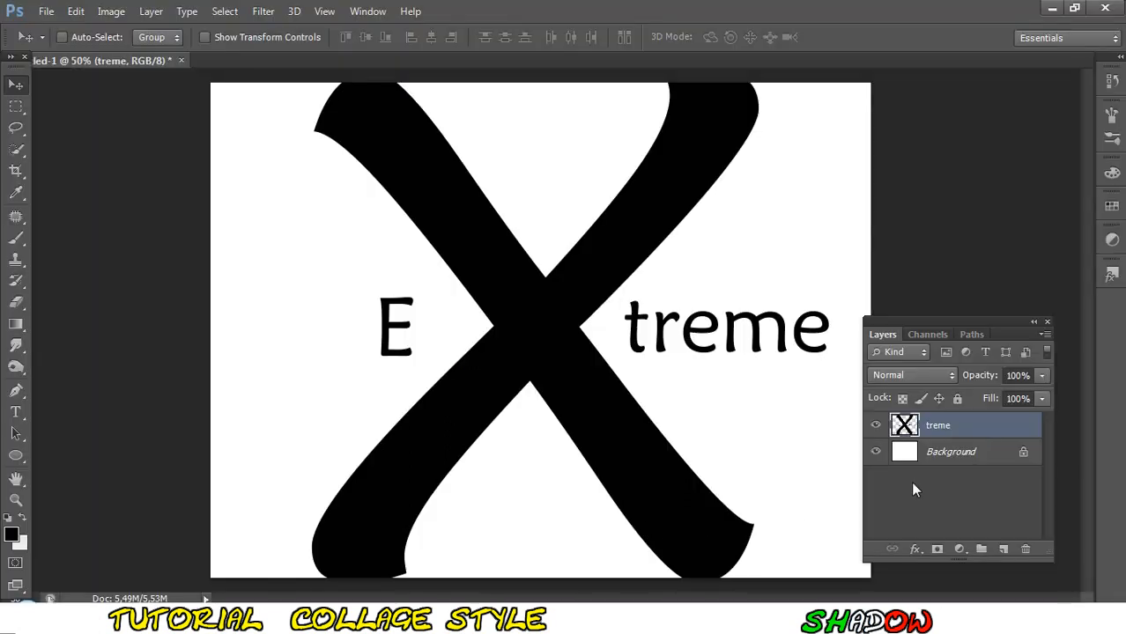
# Step: Place photo 04 from folder 005 directly above the Background layer, sized and positioned in the lower-left area of the canvas
pyautogui.click(975, 452)
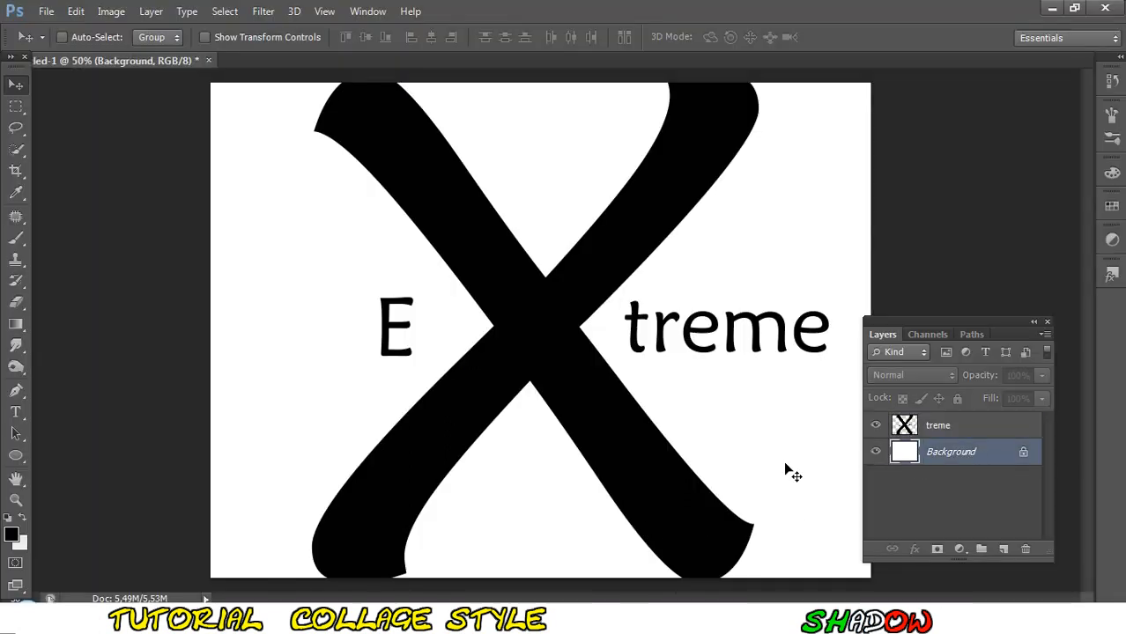
pyautogui.click(387, 618)
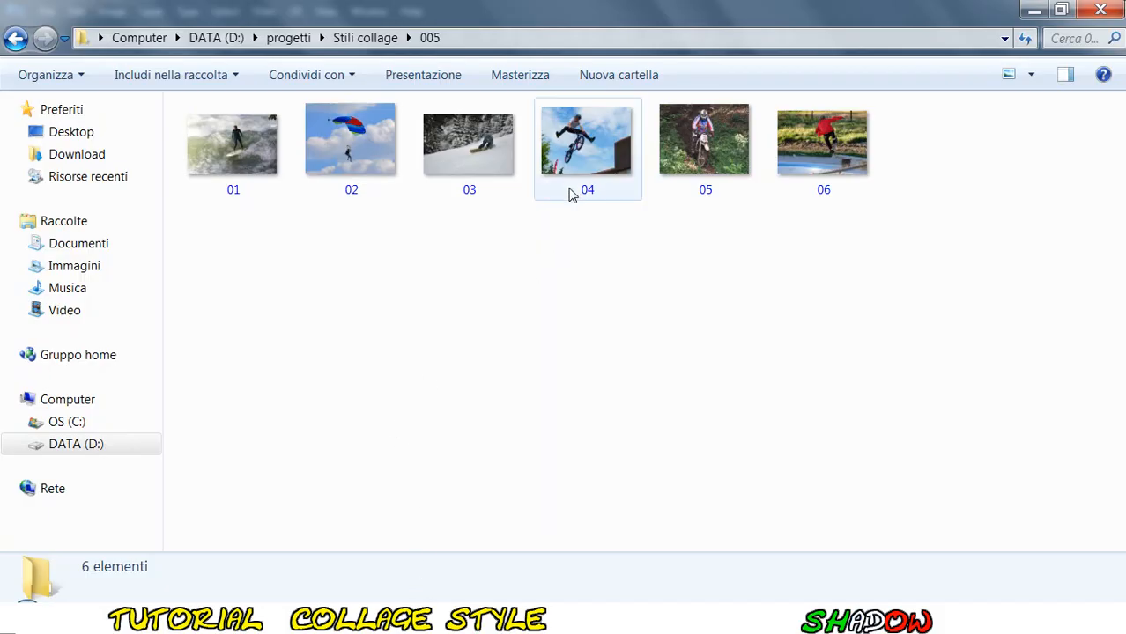
pyautogui.moveTo(575, 159); pyautogui.dragTo(250, 524)
pyautogui.moveTo(536, 281); pyautogui.dragTo(493, 320)
pyautogui.moveTo(446, 404); pyautogui.dragTo(468, 410)
pyautogui.click(894, 47)
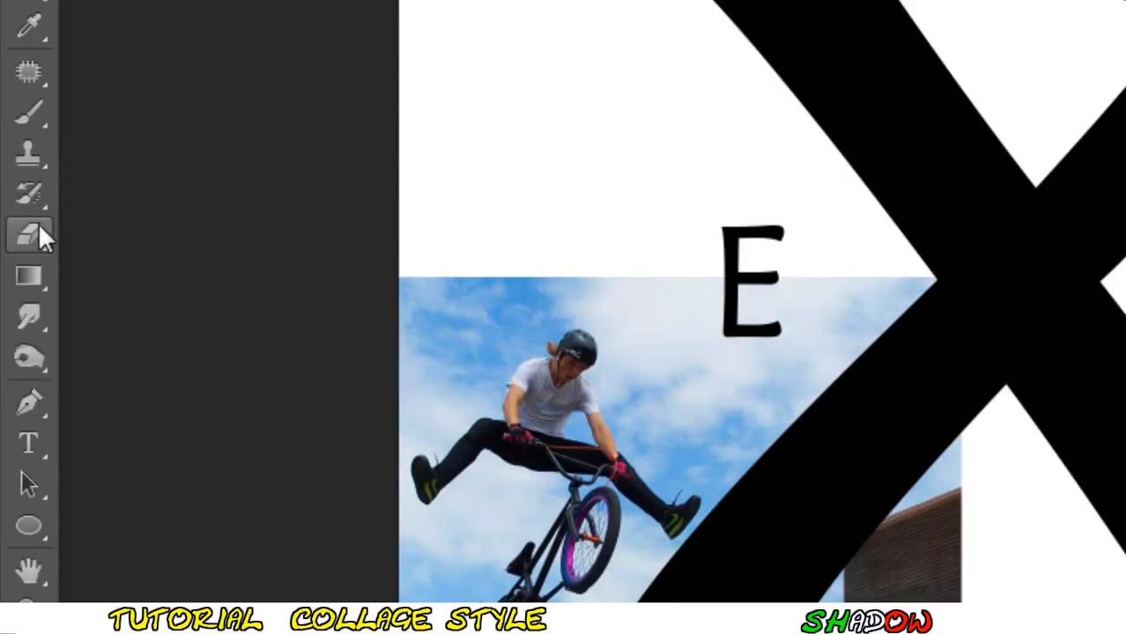
# Step: Rasterize photo 04 and erase the part showing beyond the X's lower-left stroke
pyautogui.click(38, 226)
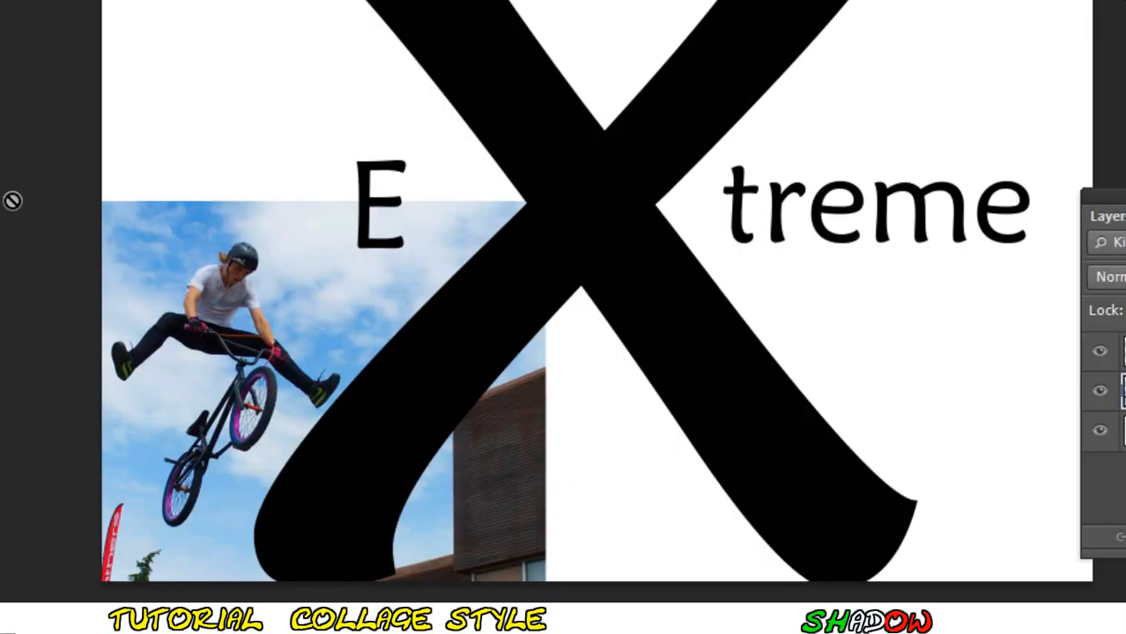
pyautogui.click(477, 439)
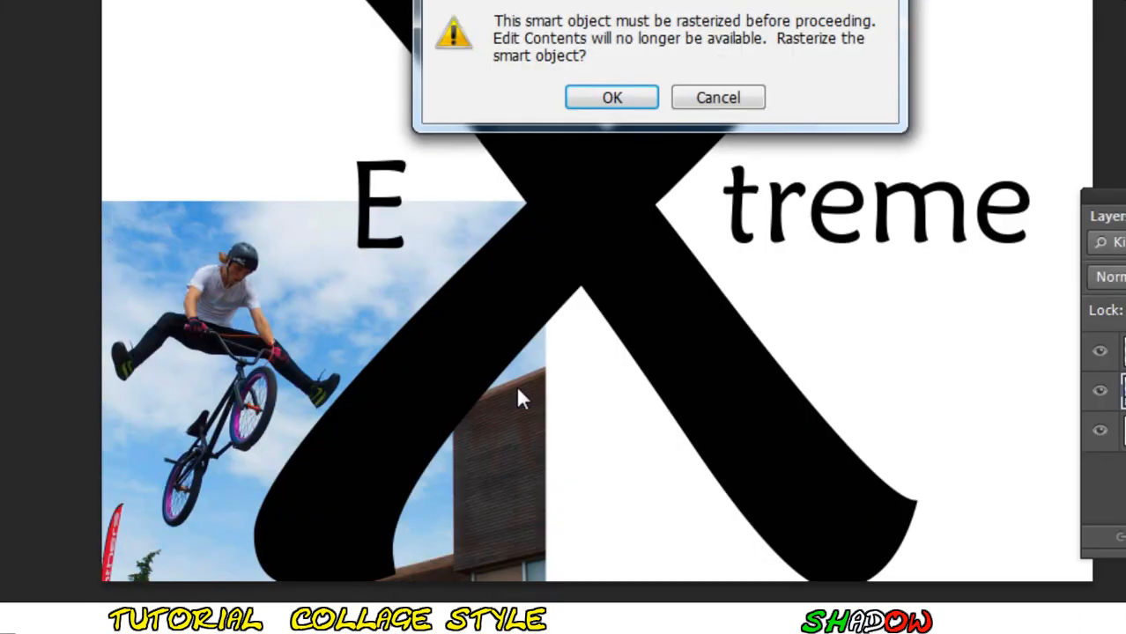
pyautogui.click(611, 97)
pyautogui.moveTo(557, 315)
pyautogui.mouseDown()
pyautogui.moveTo(425, 496)
pyautogui.moveTo(388, 588)
pyautogui.moveTo(567, 351)
pyautogui.moveTo(493, 553)
pyautogui.moveTo(469, 463)
pyautogui.moveTo(526, 367)
pyautogui.moveTo(511, 469)
pyautogui.mouseUp()
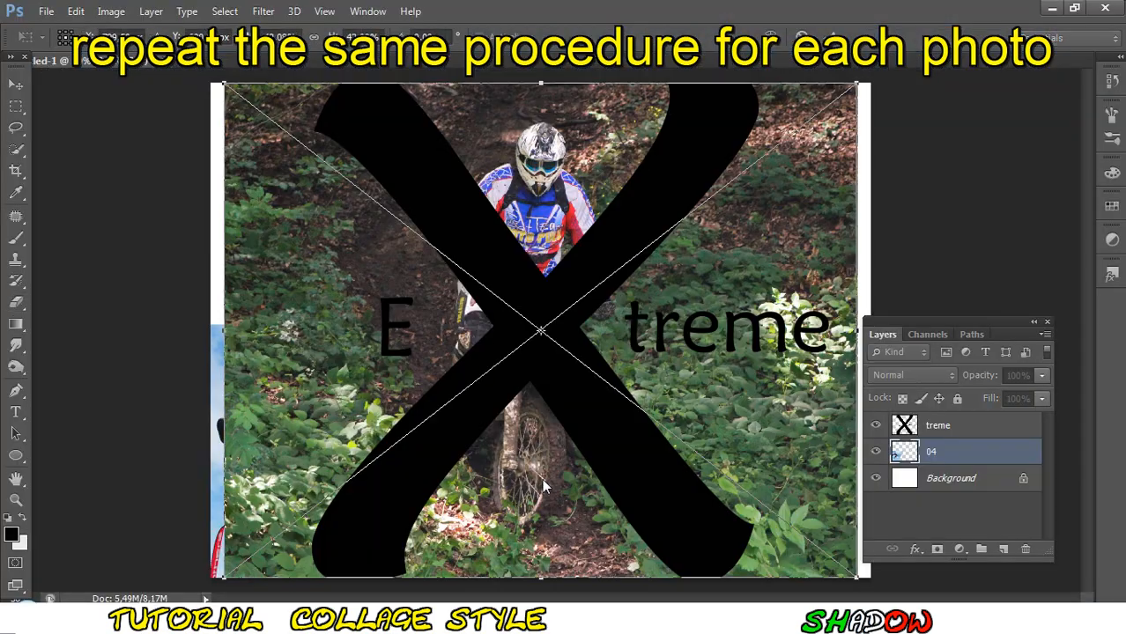
# Step: Scale placed photo 05 down proportionally and position the motocross rider in the triangle beneath the X's crossing
pyautogui.moveTo(866, 81); pyautogui.dragTo(617, 273)
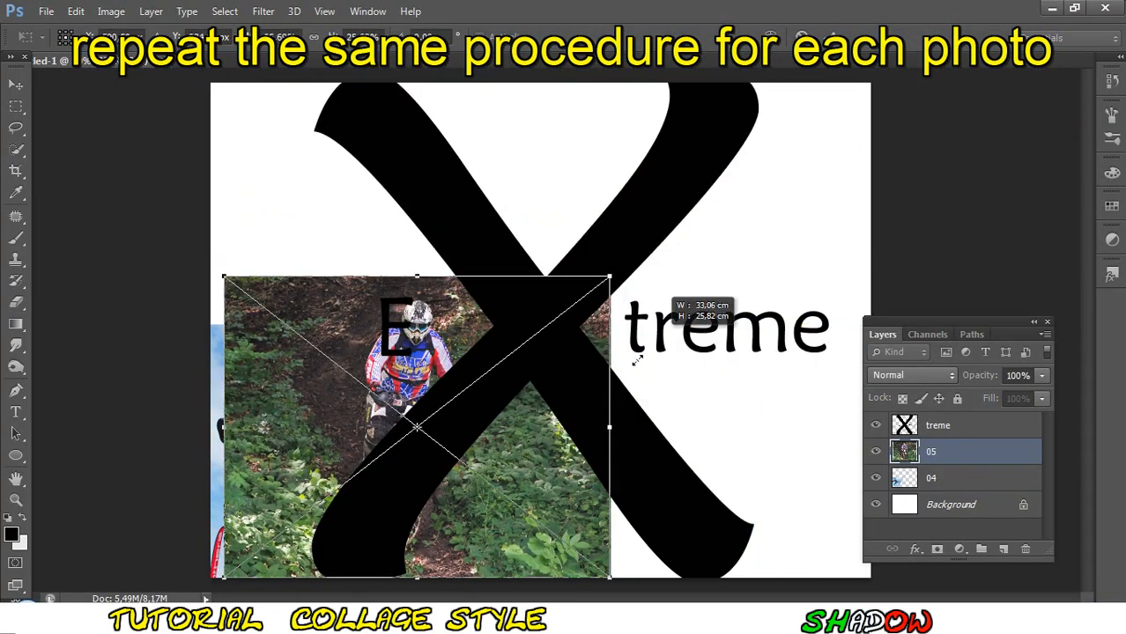
pyautogui.moveTo(510, 440); pyautogui.dragTo(630, 480)
pyautogui.moveTo(706, 314); pyautogui.dragTo(650, 399)
pyautogui.moveTo(564, 483); pyautogui.dragTo(606, 498)
pyautogui.moveTo(673, 383); pyautogui.dragTo(690, 369)
pyautogui.moveTo(634, 507); pyautogui.dragTo(686, 524)
pyautogui.press('Return')
pyautogui.press('v')
pyautogui.moveTo(520, 440); pyautogui.dragTo(520, 446)
# Step: Rasterize photo 05 and erase its parts extending beyond the X's two lower strokes
pyautogui.click(17, 302)
pyautogui.click(388, 397)
pyautogui.press('Return')
pyautogui.moveTo(422, 388)
pyautogui.mouseDown()
pyautogui.moveTo(382, 440)
pyautogui.moveTo(418, 376)
pyautogui.mouseUp()
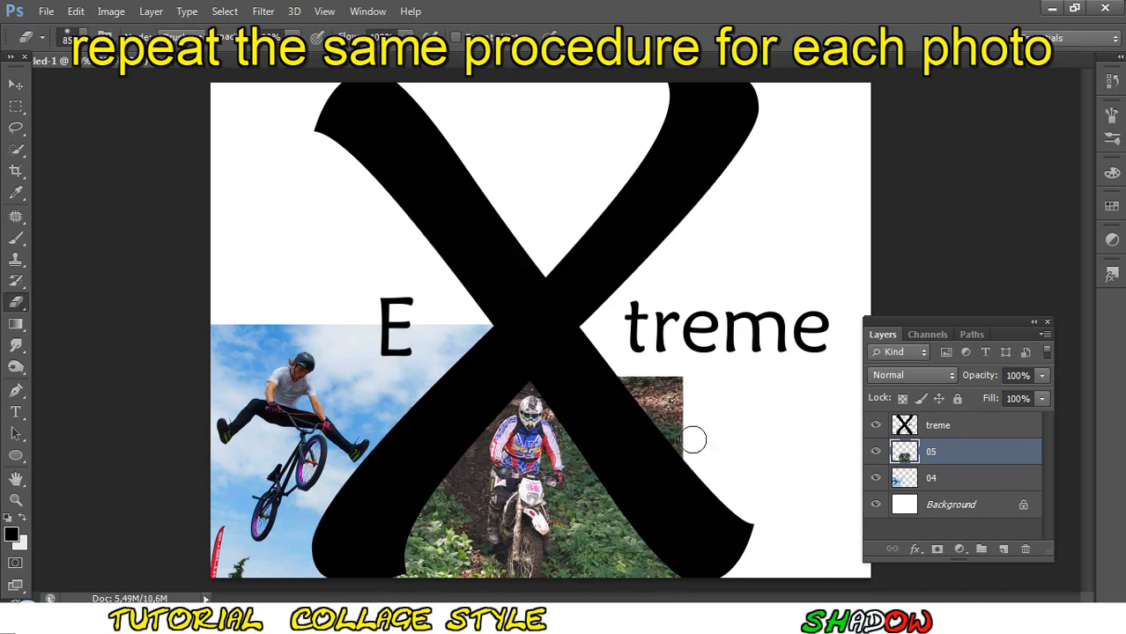
pyautogui.moveTo(624, 383); pyautogui.dragTo(643, 375)
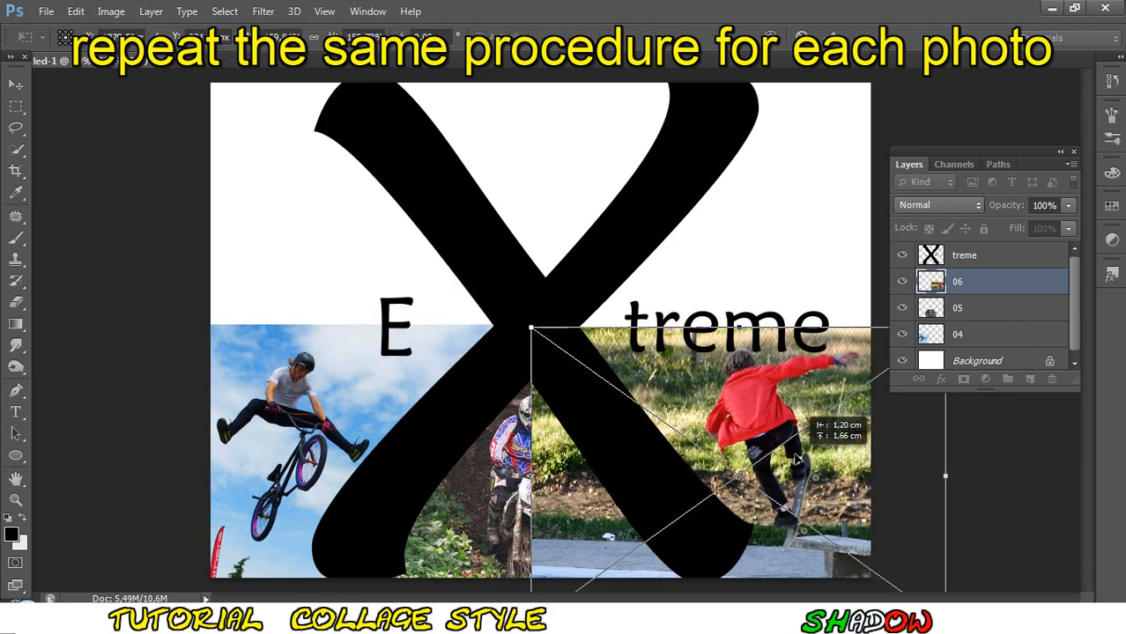
# Step: Commit photo 06 in the lower-right area and erase its part covering the motocross rider
pyautogui.press('Return')
pyautogui.moveTo(546, 433)
pyautogui.mouseDown()
pyautogui.moveTo(564, 529)
pyautogui.moveTo(537, 449)
pyautogui.mouseUp()
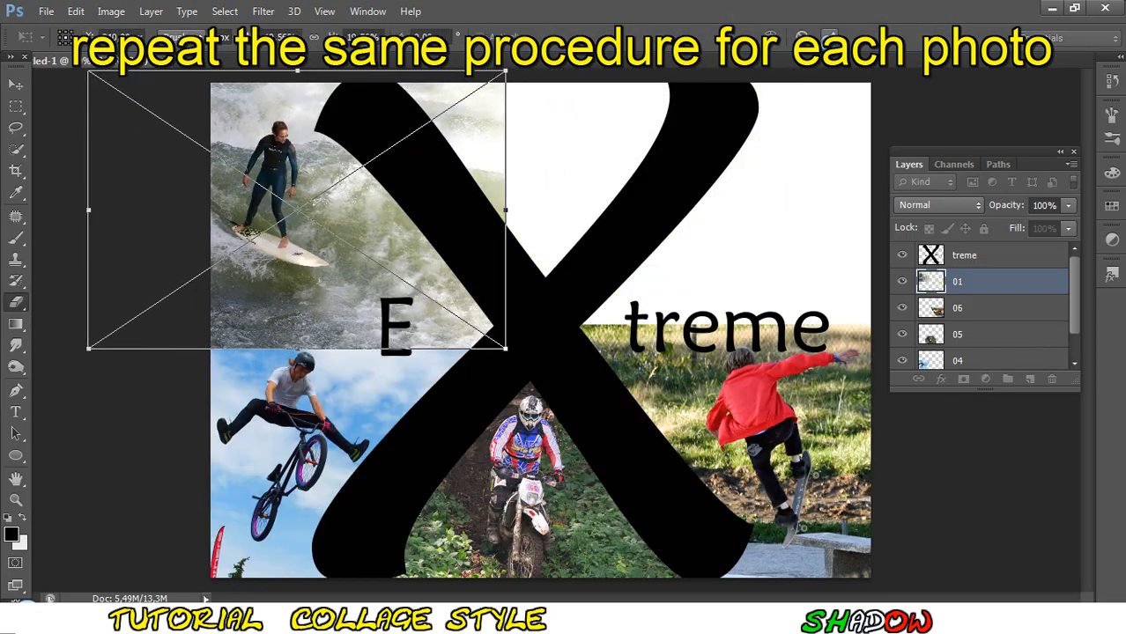
# Step: Commit photo 01 in the upper-left area, erase its overflow past the X's stroke and trim its lower edge straight
pyautogui.press('Return')
pyautogui.press('e')
pyautogui.moveTo(463, 169); pyautogui.dragTo(423, 106)
pyautogui.press('m')
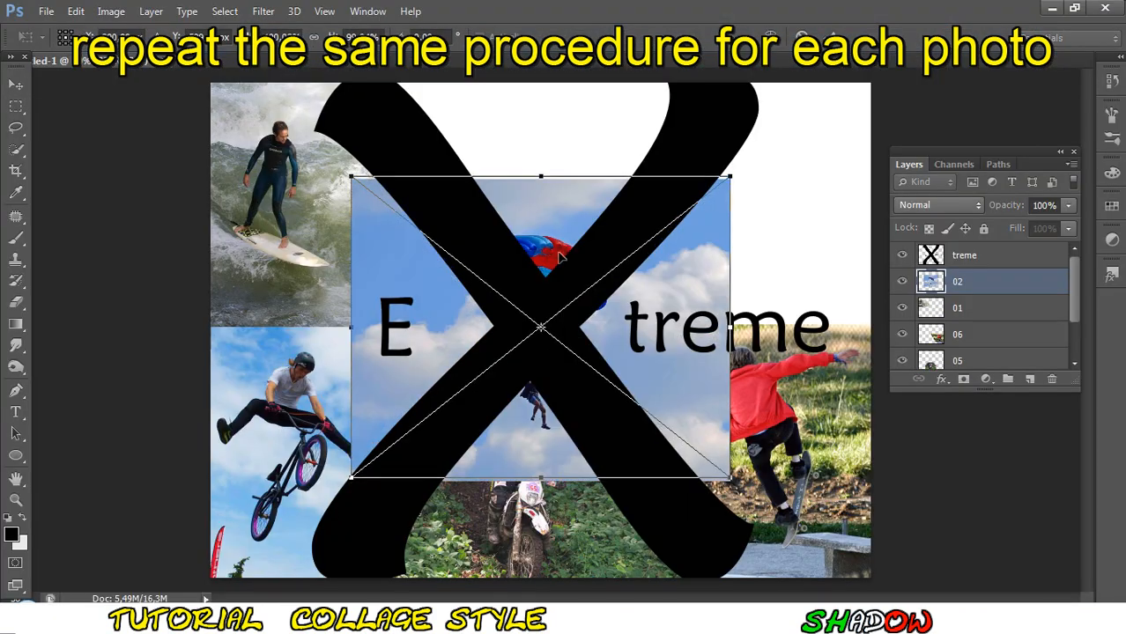
# Step: Scale photo 02 down and position the parachutist in the triangle above the X's crossing
pyautogui.moveTo(561, 257); pyautogui.dragTo(574, 127)
pyautogui.moveTo(743, 346); pyautogui.dragTo(653, 275)
pyautogui.moveTo(555, 241); pyautogui.dragTo(537, 276)
pyautogui.moveTo(682, 278); pyautogui.dragTo(693, 290)
pyautogui.moveTo(626, 266); pyautogui.dragTo(628, 268)
pyautogui.press('Return')
# Step: Erase the parts of photo 02 that extend beyond the X's two upper strokes
pyautogui.click(16, 302)
pyautogui.moveTo(689, 225)
pyautogui.mouseDown()
pyautogui.moveTo(682, 318)
pyautogui.moveTo(659, 281)
pyautogui.mouseUp()
pyautogui.moveTo(445, 296); pyautogui.dragTo(403, 301)
# Step: Place photo 03 in the upper-right area of the canvas and resize it to fill the space beside the X
pyautogui.moveTo(551, 573)
pyautogui.mouseDown()
pyautogui.moveTo(551, 616)
pyautogui.moveTo(551, 379)
pyautogui.mouseUp()
pyautogui.moveTo(564, 339); pyautogui.dragTo(783, 188)
pyautogui.moveTo(613, 274); pyautogui.dragTo(523, 338)
pyautogui.press('Return')
# Step: Rasterize photo 03 and erase its part covering the parachutist above the X's crossing
pyautogui.click(546, 176)
pyautogui.press('Return')
pyautogui.moveTo(536, 105); pyautogui.dragTo(634, 115)
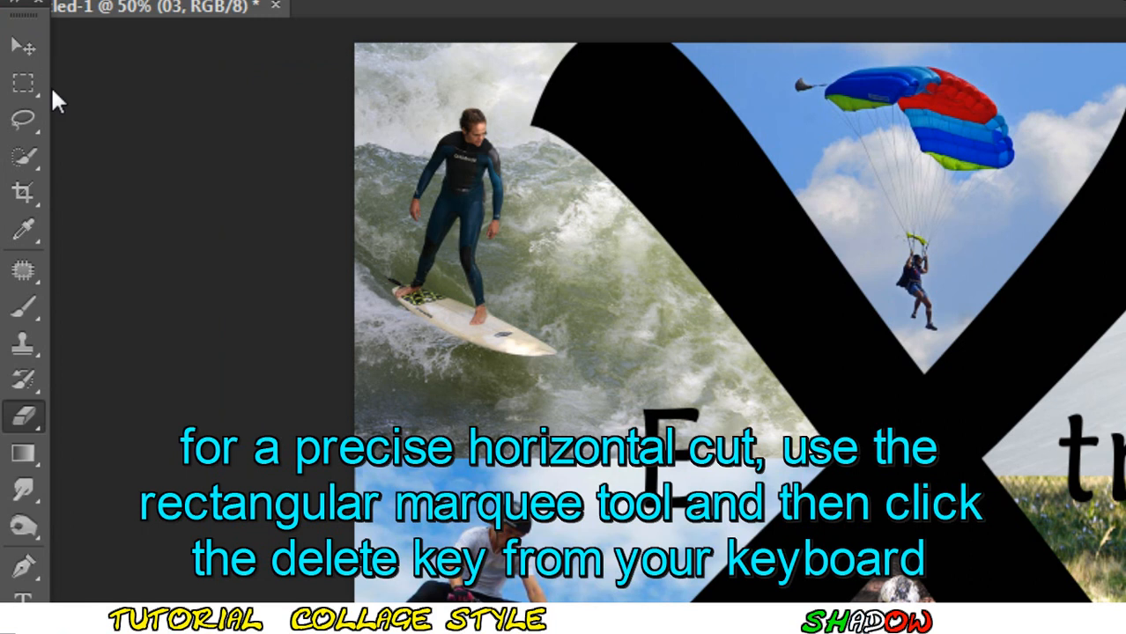
# Step: Select the strip of photo 03 overlapping the skateboarder photo with the Rectangular Marquee and delete it to get a straight horizontal edge
pyautogui.click(16, 107)
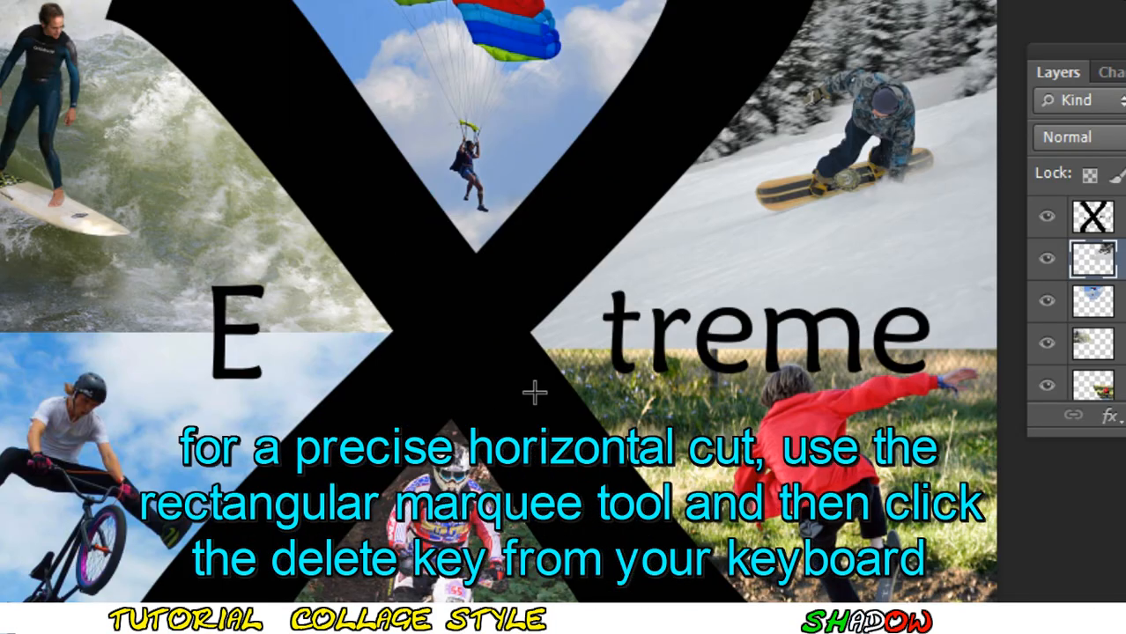
pyautogui.moveTo(456, 393); pyautogui.dragTo(1063, 339)
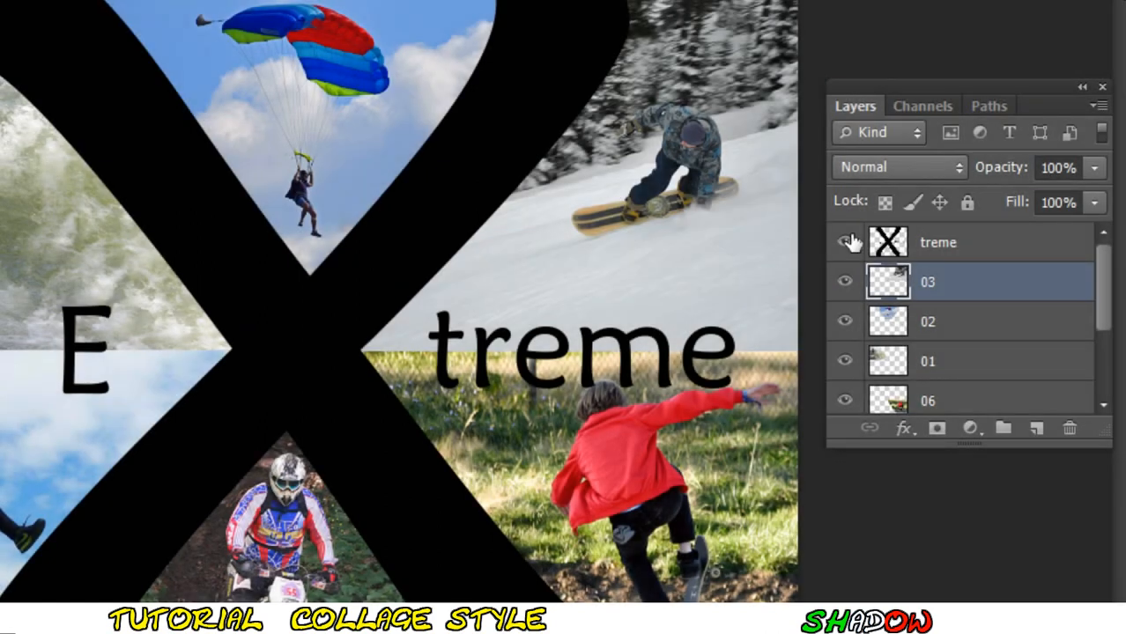
# Step: Add a Bevel & Emboss effect with Contour to the treme layer and increase the bevel size slightly
pyautogui.doubleClick(985, 240)
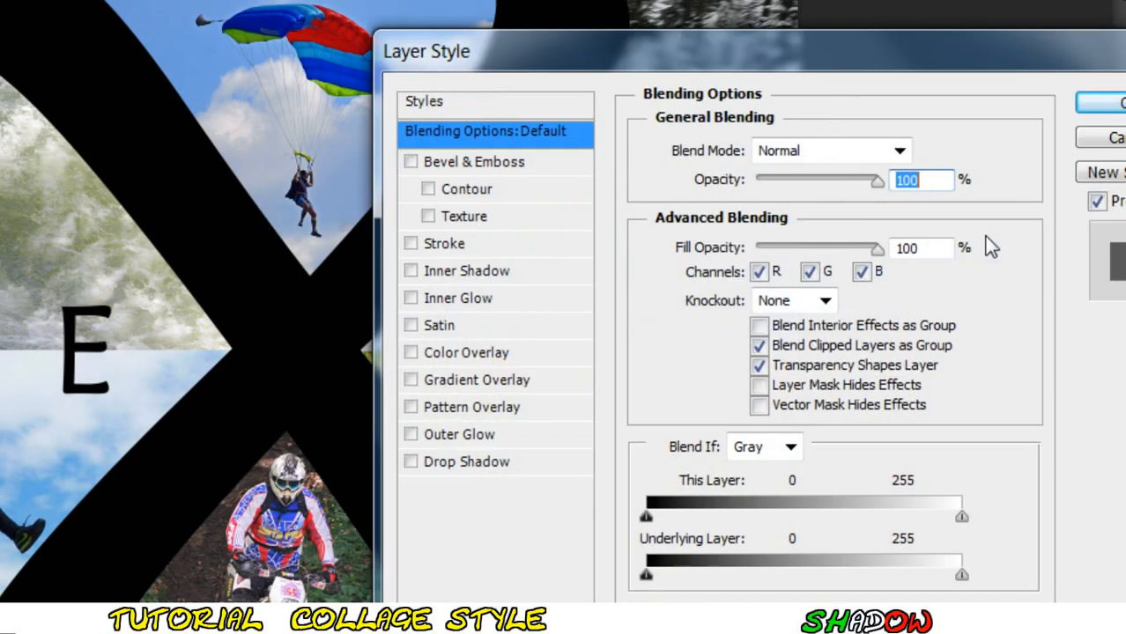
pyautogui.click(412, 162)
pyautogui.click(428, 188)
pyautogui.click(477, 164)
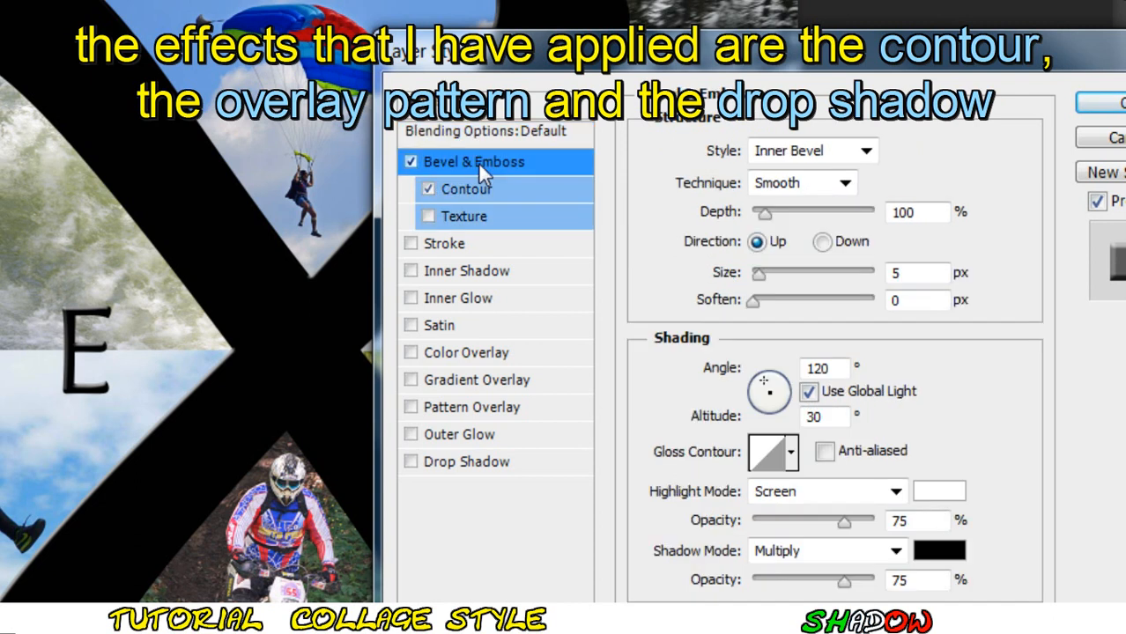
pyautogui.moveTo(748, 270); pyautogui.dragTo(770, 276)
# Step: Add a Pattern Overlay to the treme layer using the black-and-white speckled stone pattern
pyautogui.click(488, 410)
pyautogui.click(775, 258)
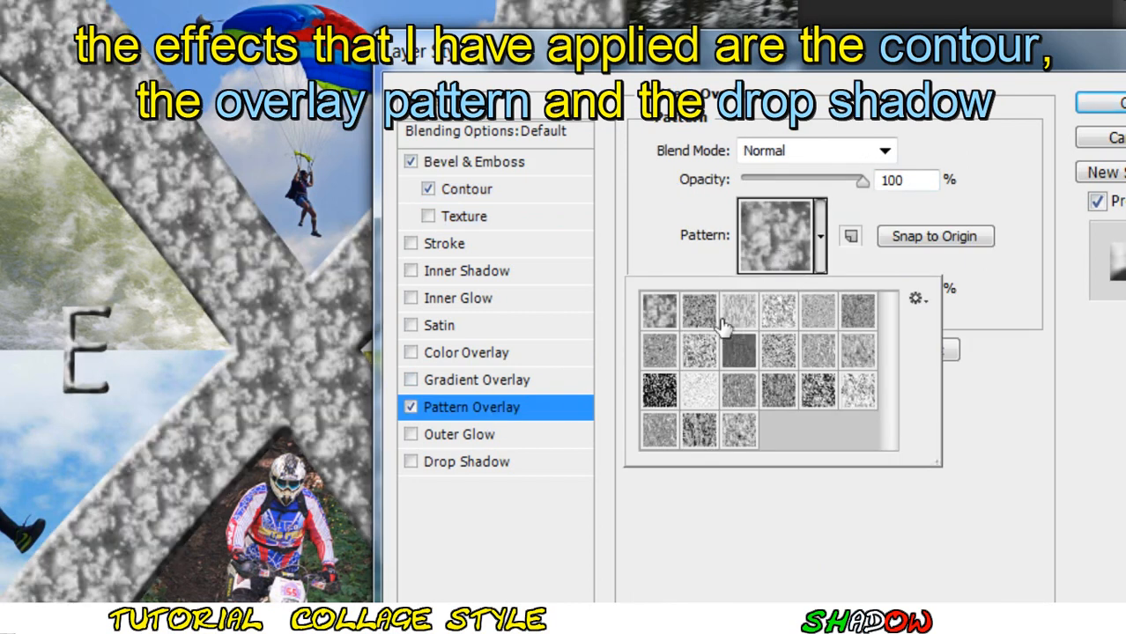
pyautogui.click(701, 351)
pyautogui.click(729, 509)
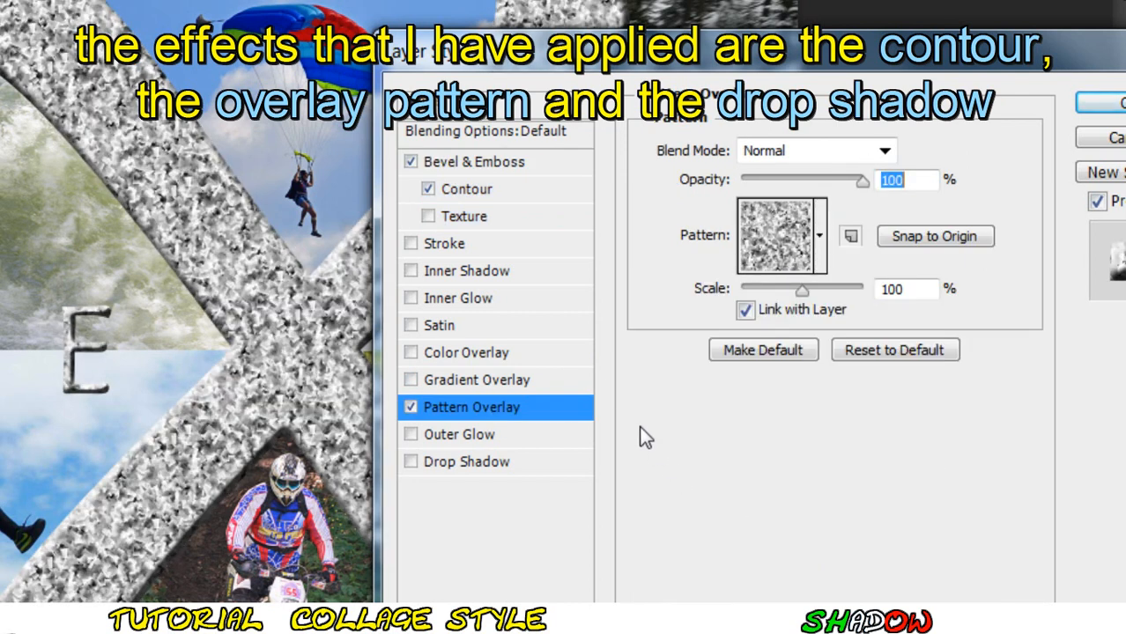
# Step: Add a Drop Shadow with a size of 19 px to the treme layer and apply the layer style
pyautogui.click(411, 465)
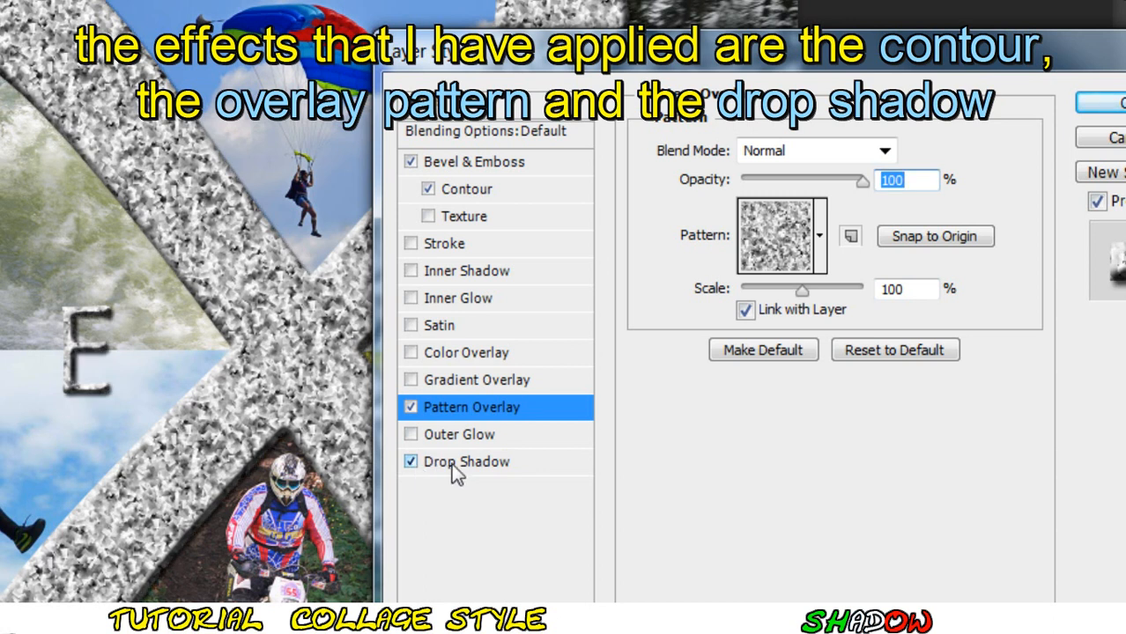
pyautogui.click(454, 466)
pyautogui.moveTo(811, 62); pyautogui.dragTo(860, 63)
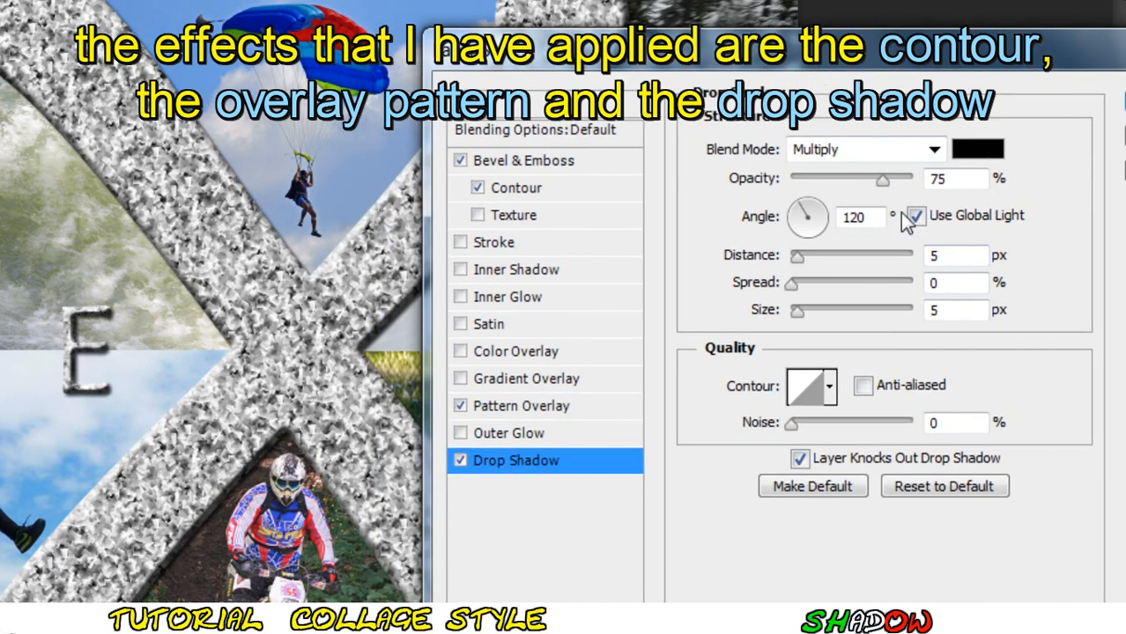
pyautogui.click(960, 308)
pyautogui.scroll(17, 960, 310)
pyautogui.scroll(-2, 957, 309)
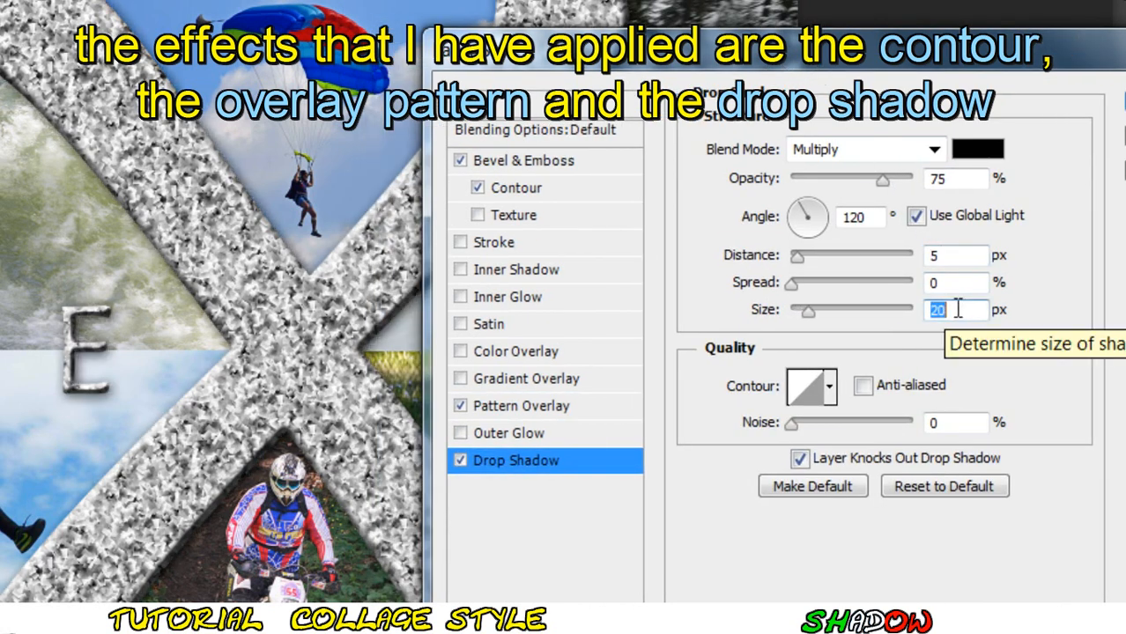
pyautogui.moveTo(755, 63); pyautogui.dragTo(566, 51)
pyautogui.click(960, 114)
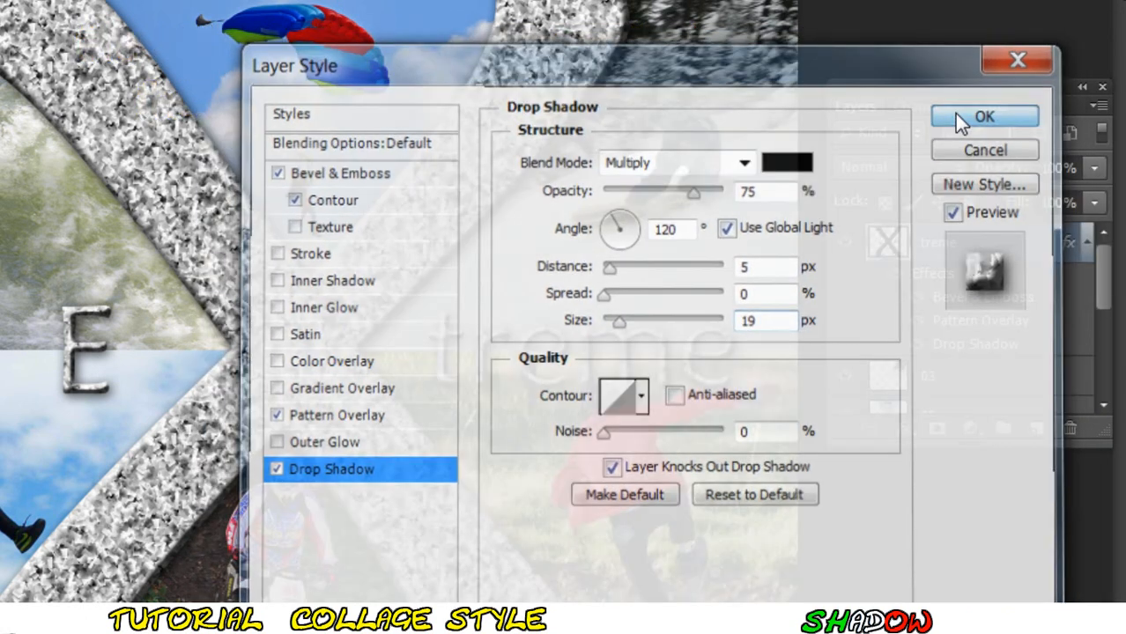
# Step: Collapse the treme layer's effects list and merge the six photo layers from 03 down to 04 into one layer
pyautogui.click(1087, 244)
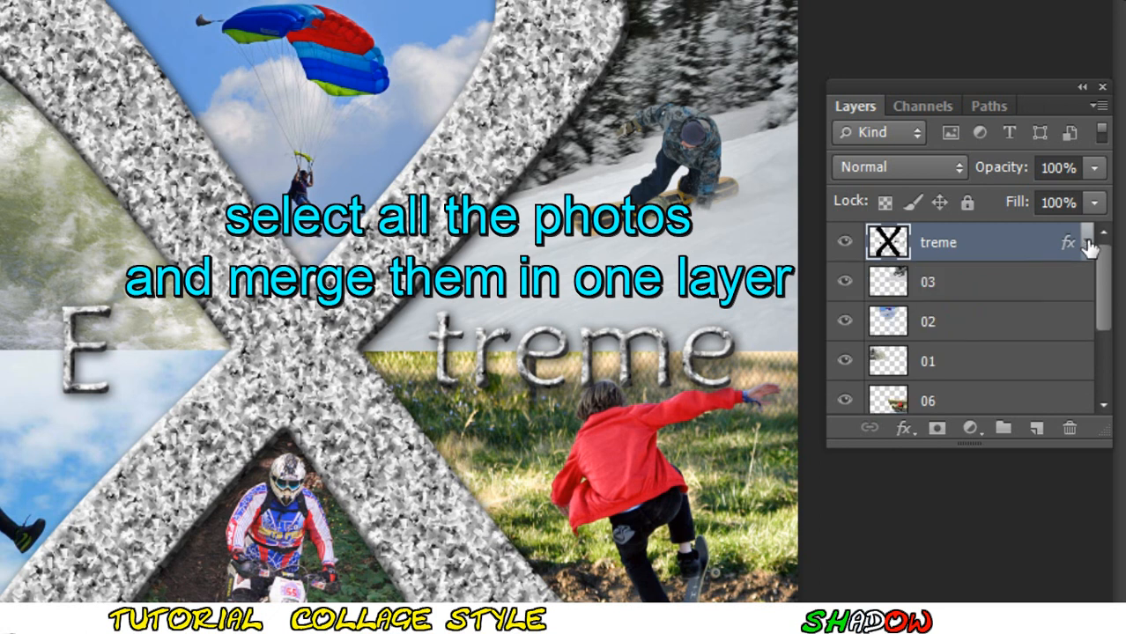
pyautogui.click(974, 294)
pyautogui.scroll(-4, 970, 308)
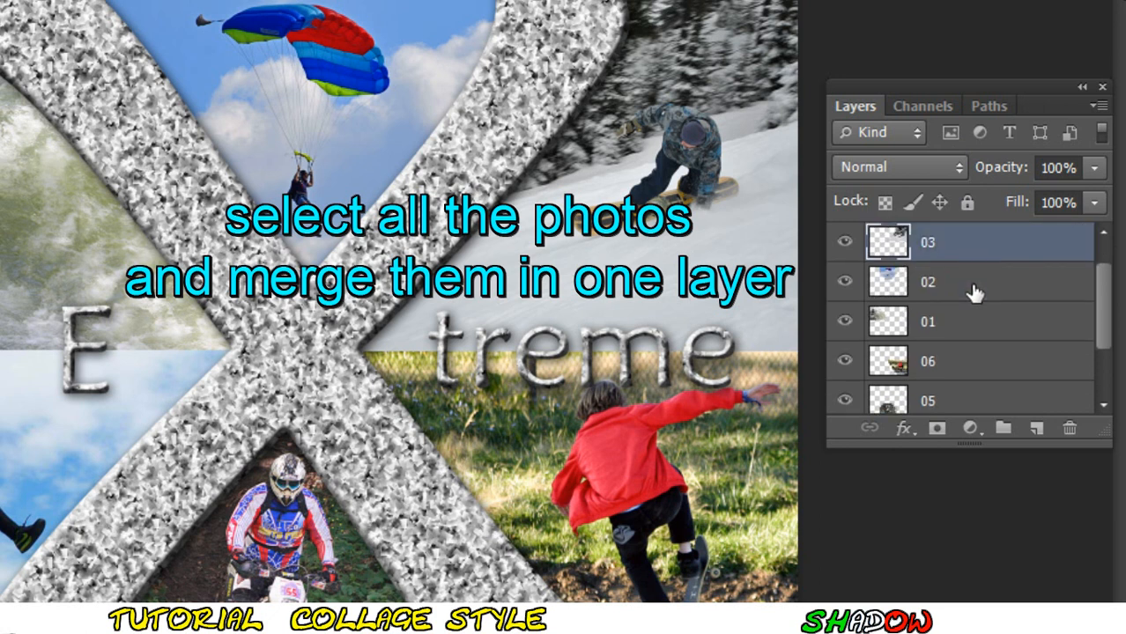
pyautogui.keyDown('shift'); pyautogui.click(958, 355); pyautogui.keyUp('shift')
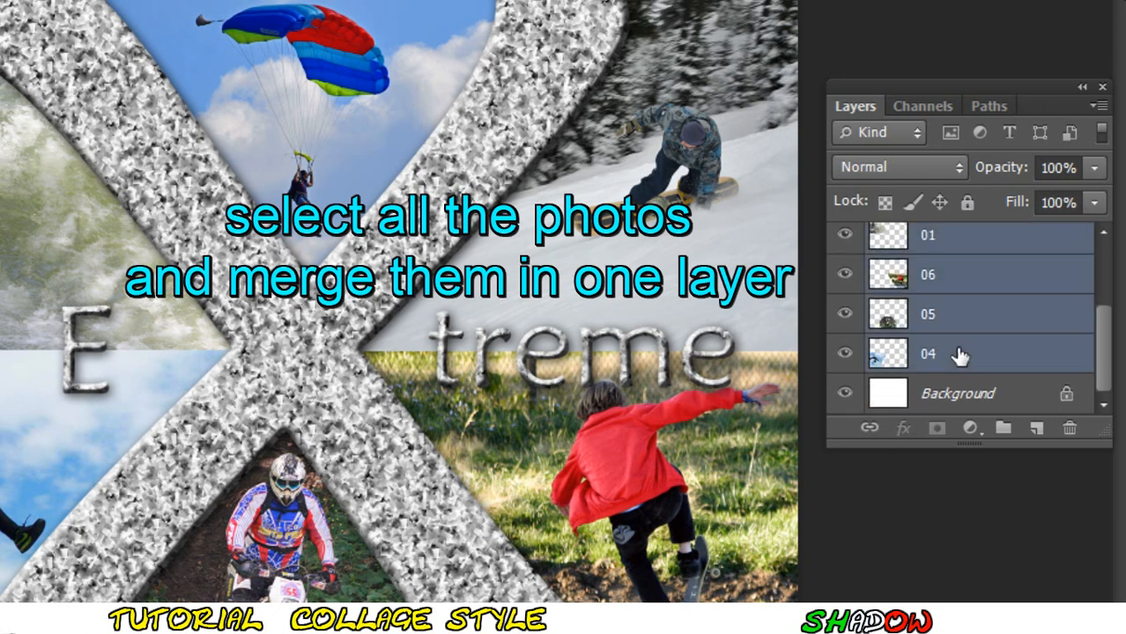
pyautogui.rightClick(957, 349)
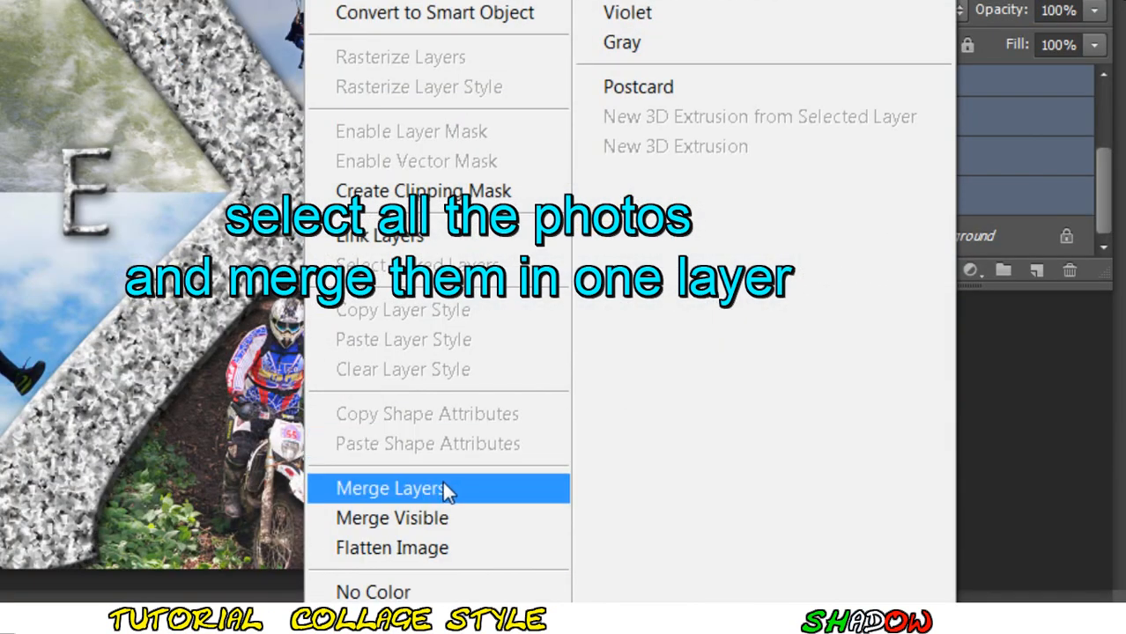
pyautogui.click(450, 485)
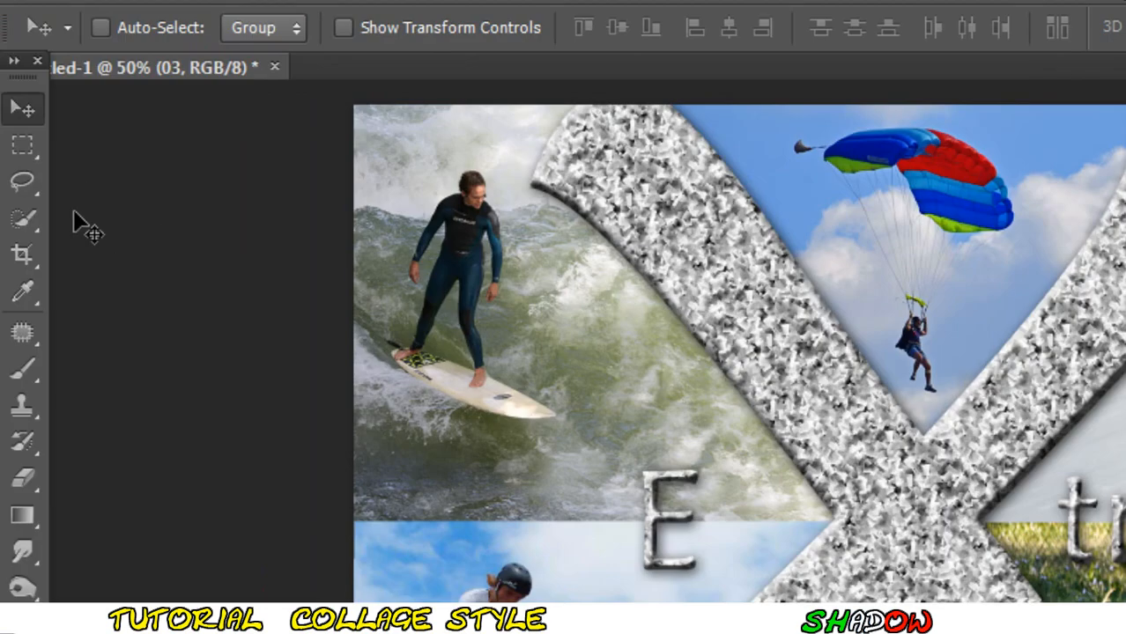
# Step: Select a thin horizontal strip across the full width over the seam between upper and lower photos and feather it by 15 pixels
pyautogui.click(25, 145)
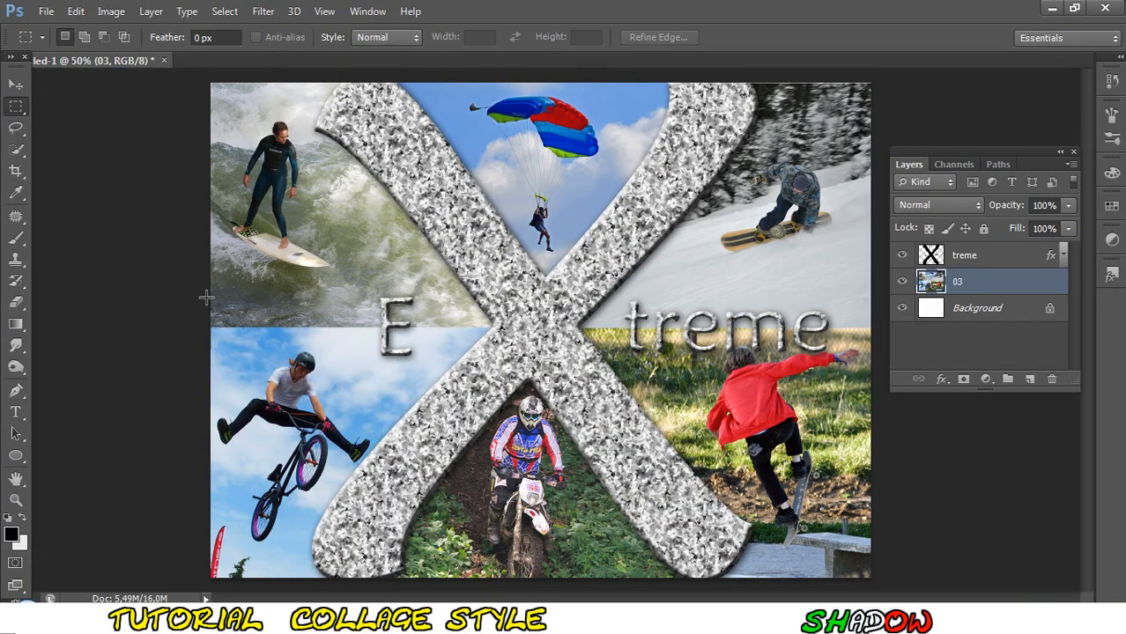
pyautogui.moveTo(365, 480); pyautogui.dragTo(365, 483)
pyautogui.moveTo(126, 308); pyautogui.dragTo(994, 345)
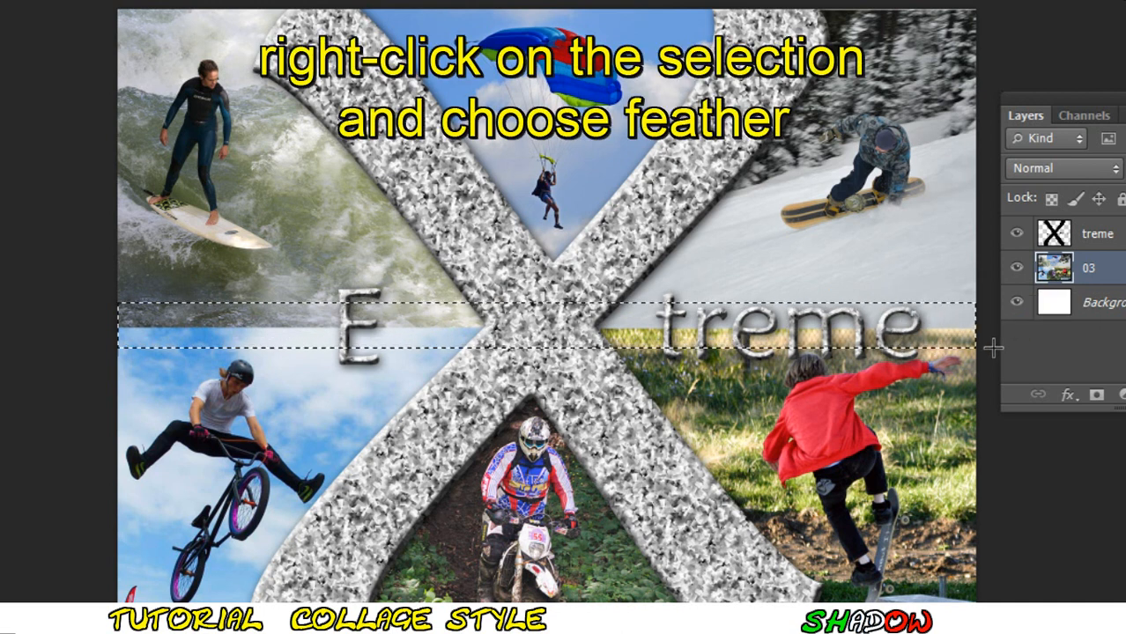
pyautogui.rightClick(295, 318)
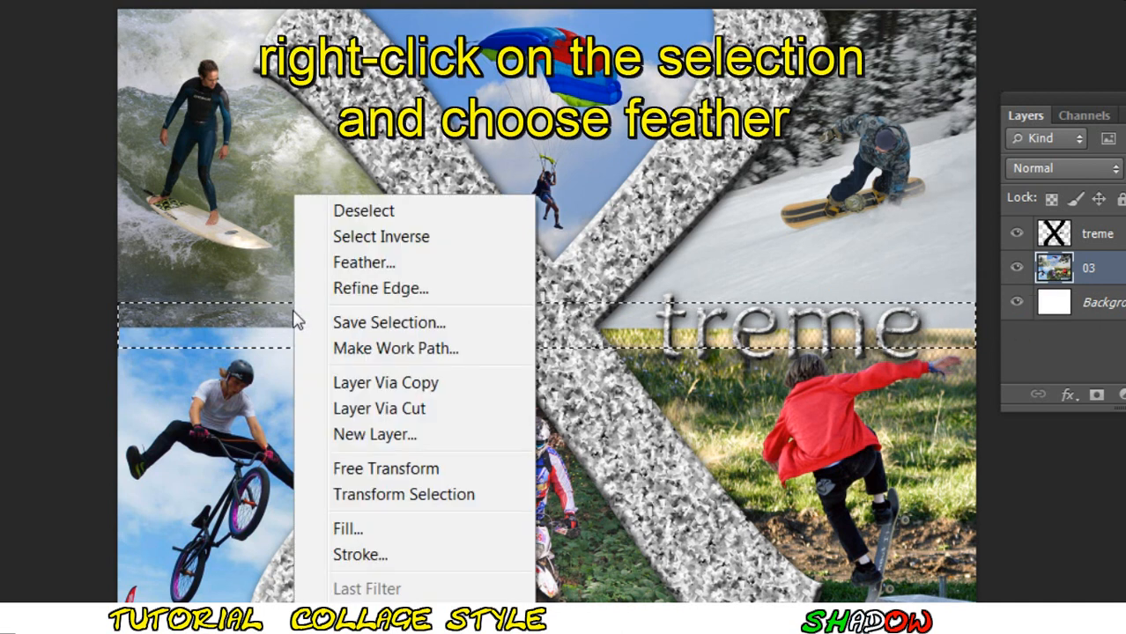
pyautogui.click(412, 263)
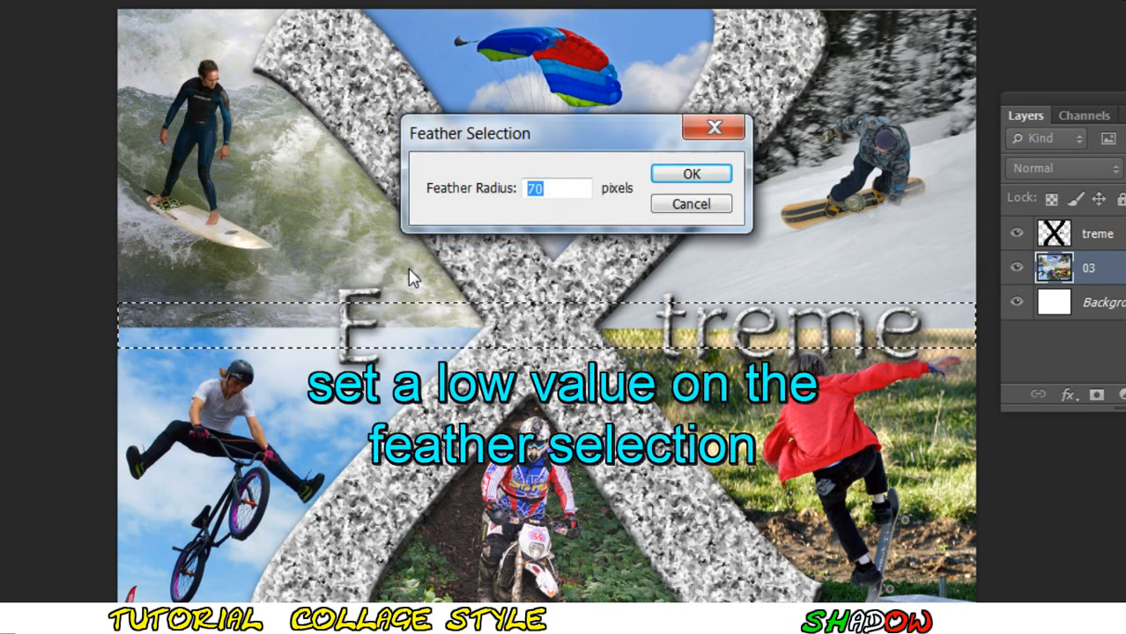
pyautogui.write('15')
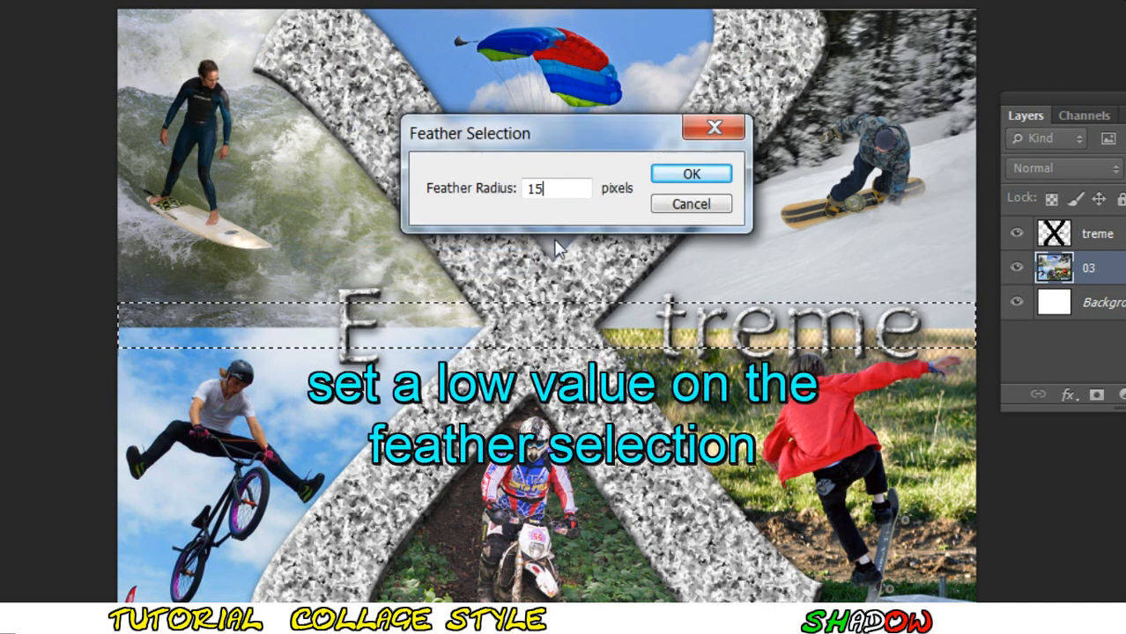
pyautogui.click(689, 175)
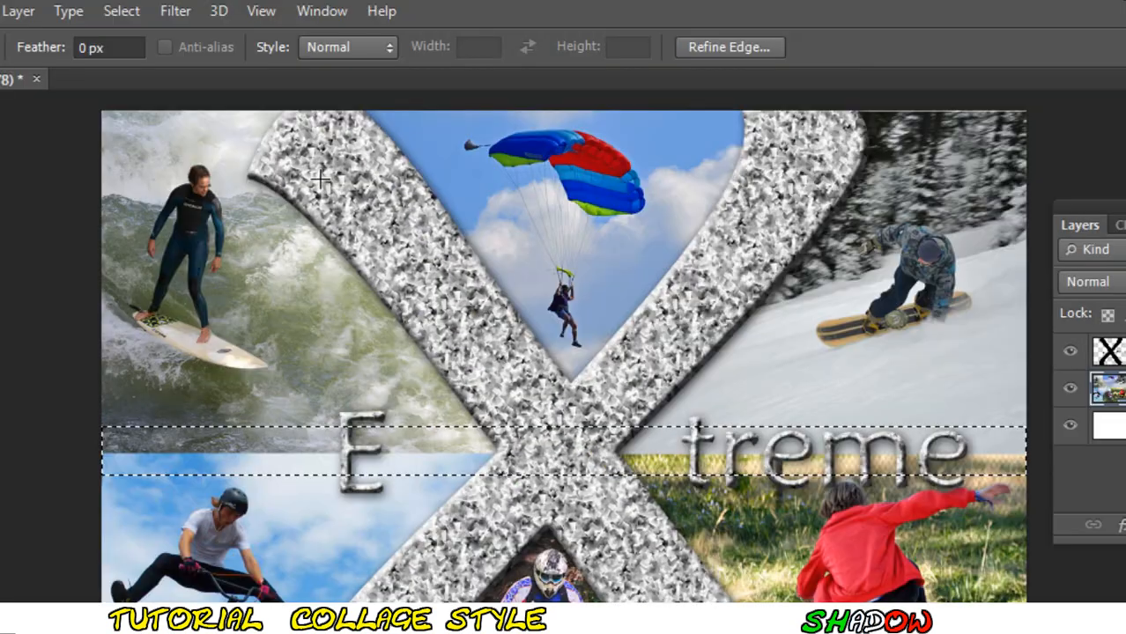
# Step: Apply the Ripple distortion filter to the selected seam strip with size Large and an amount of 198%
pyautogui.click(169, 12)
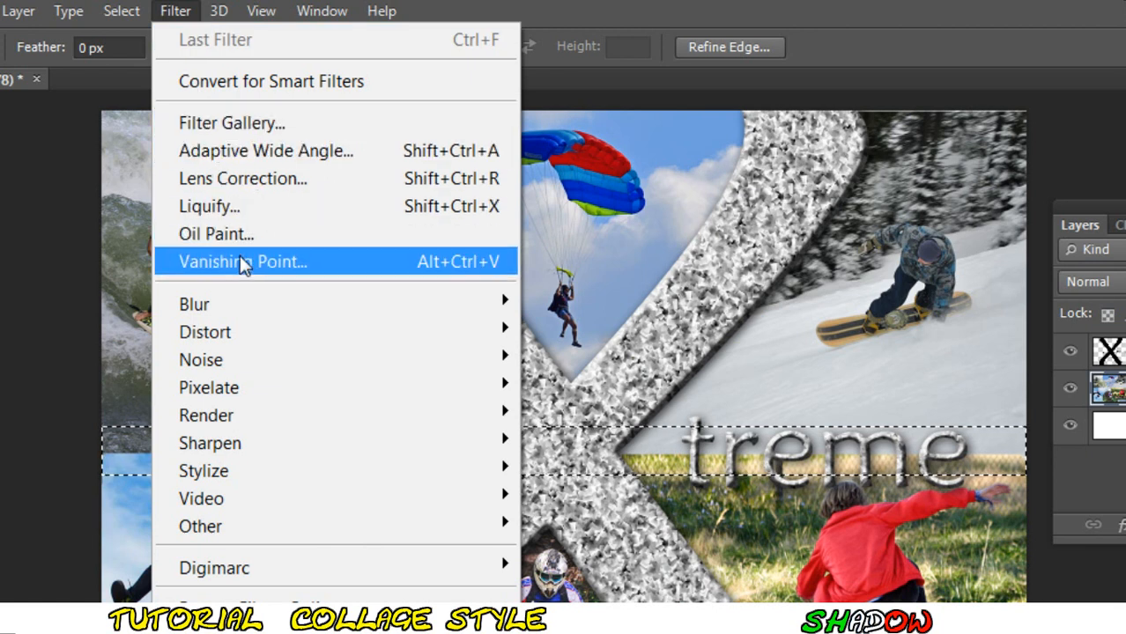
pyautogui.moveTo(265, 332)
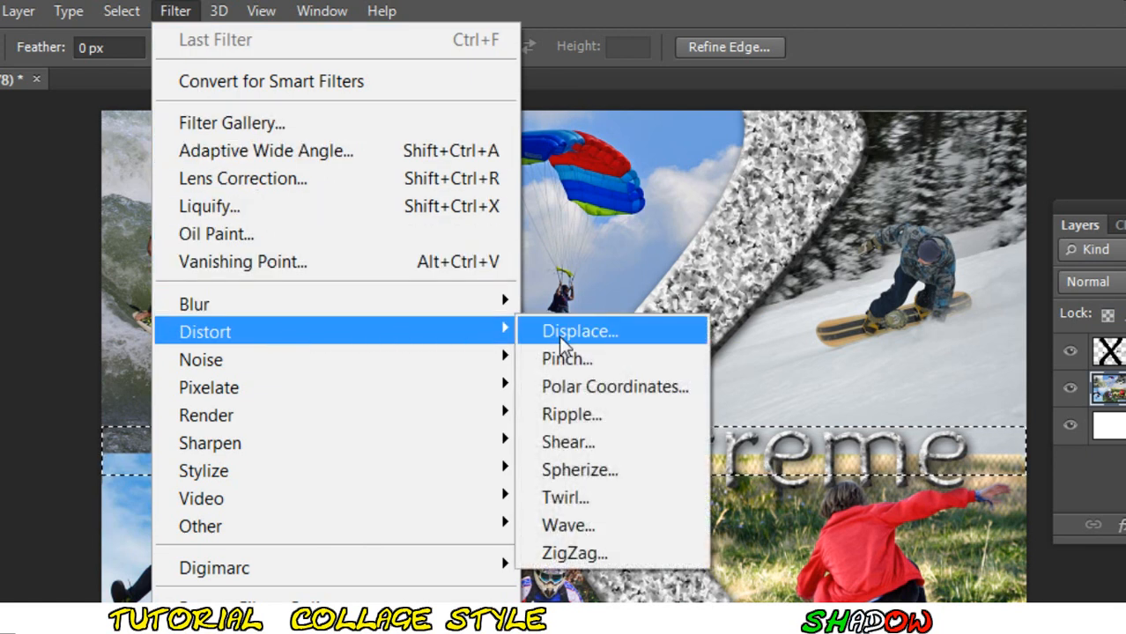
pyautogui.click(630, 414)
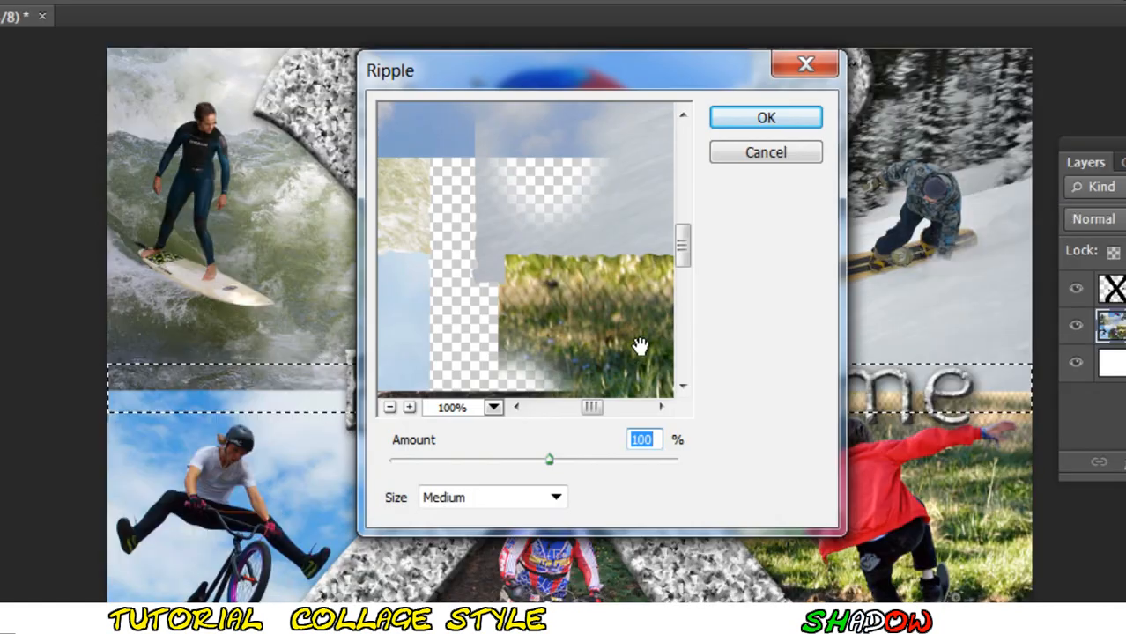
pyautogui.moveTo(533, 133); pyautogui.dragTo(663, 123)
pyautogui.moveTo(582, 307); pyautogui.dragTo(856, 304)
pyautogui.moveTo(573, 357); pyautogui.dragTo(723, 360)
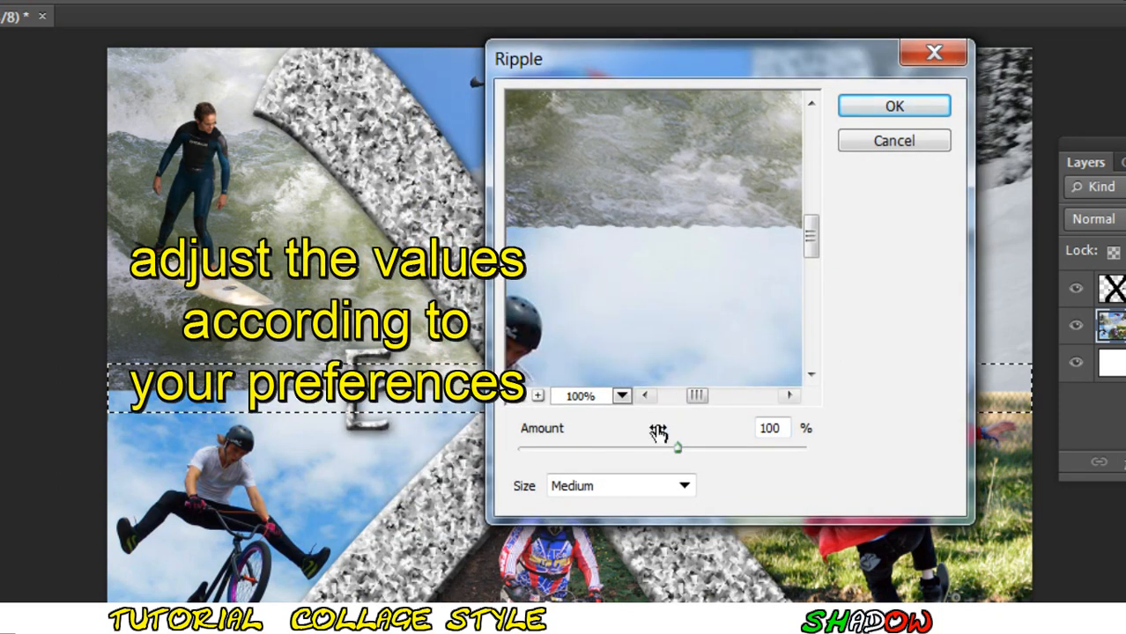
pyautogui.click(617, 490)
pyautogui.click(581, 554)
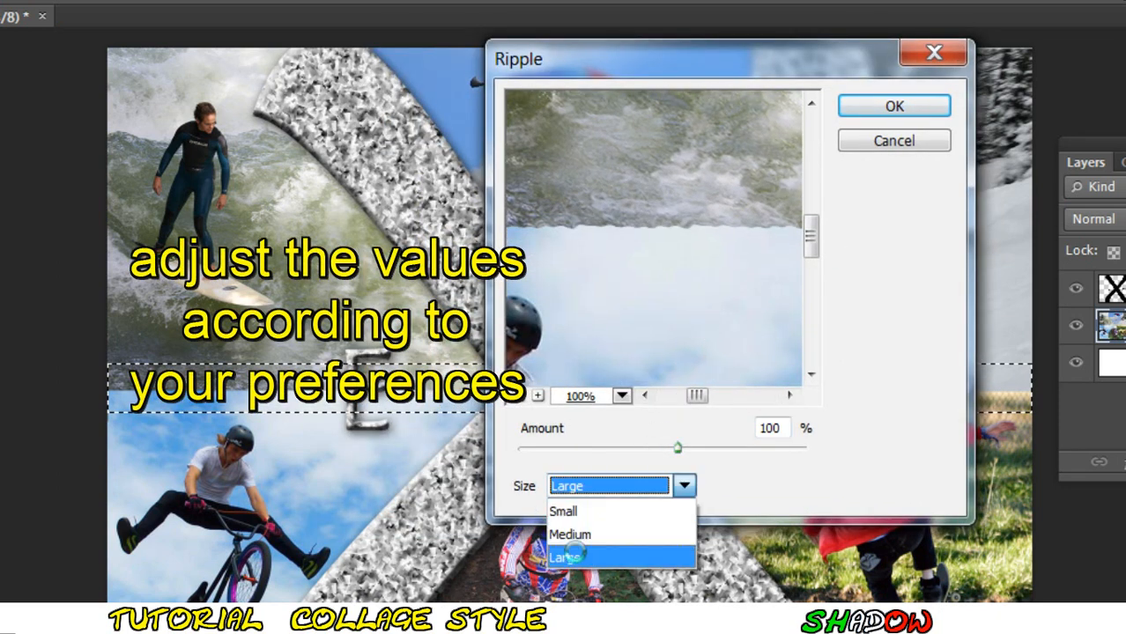
pyautogui.moveTo(680, 450); pyautogui.dragTo(693, 448)
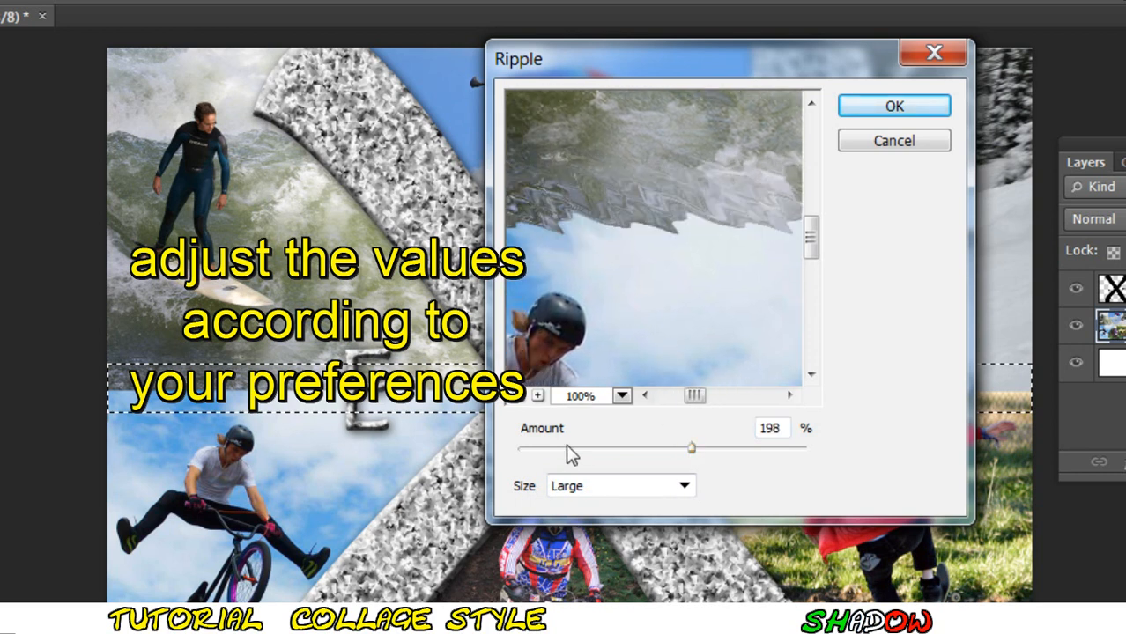
pyautogui.click(520, 397)
pyautogui.moveTo(547, 324); pyautogui.dragTo(692, 336)
pyautogui.click(885, 108)
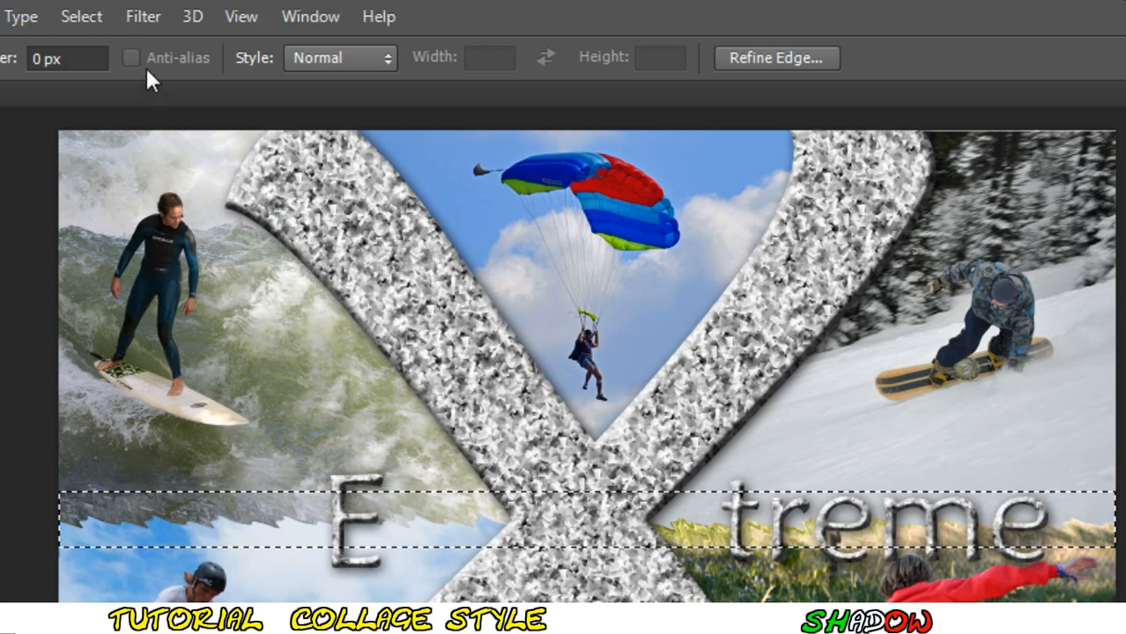
# Step: Apply a Box Blur with a radius of 5 pixels to the selected seam strip
pyautogui.click(144, 15)
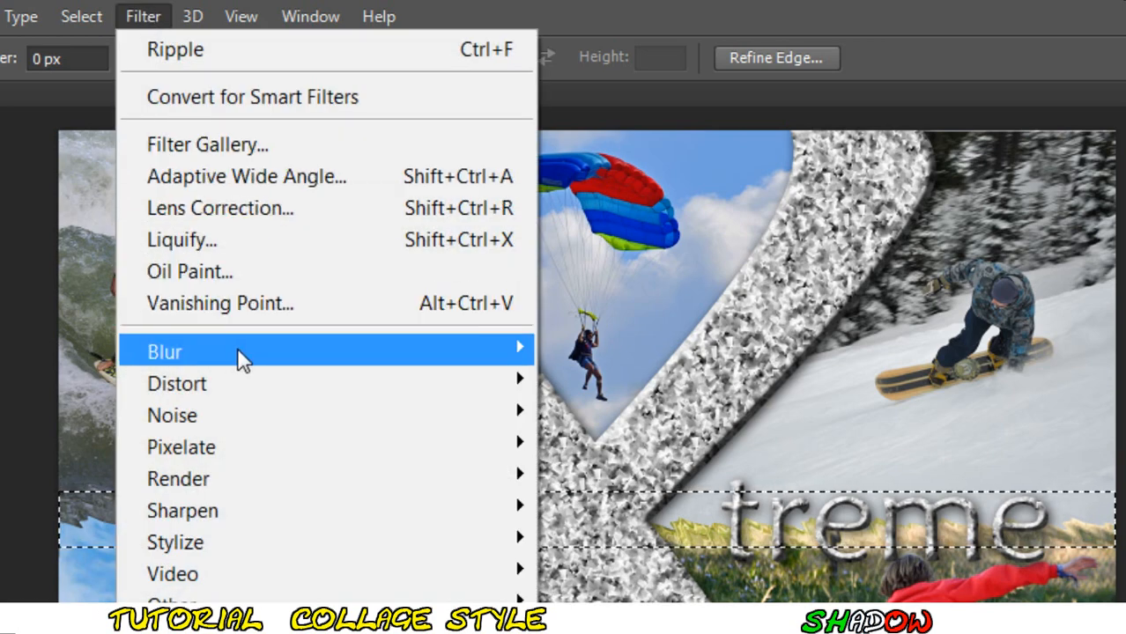
pyautogui.moveTo(339, 354)
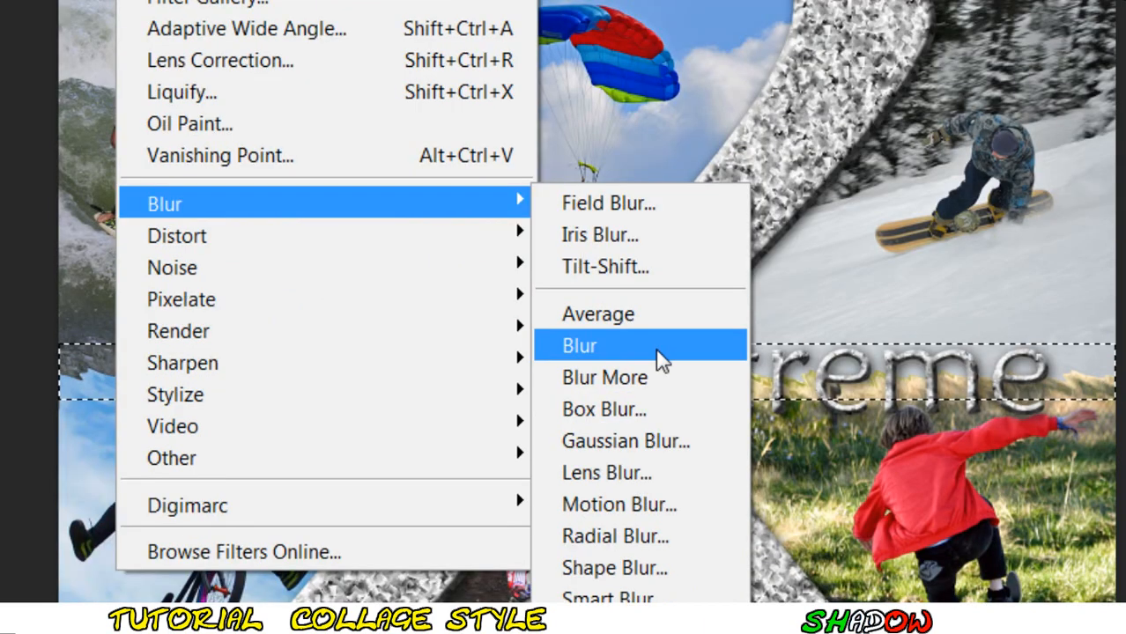
pyautogui.click(658, 407)
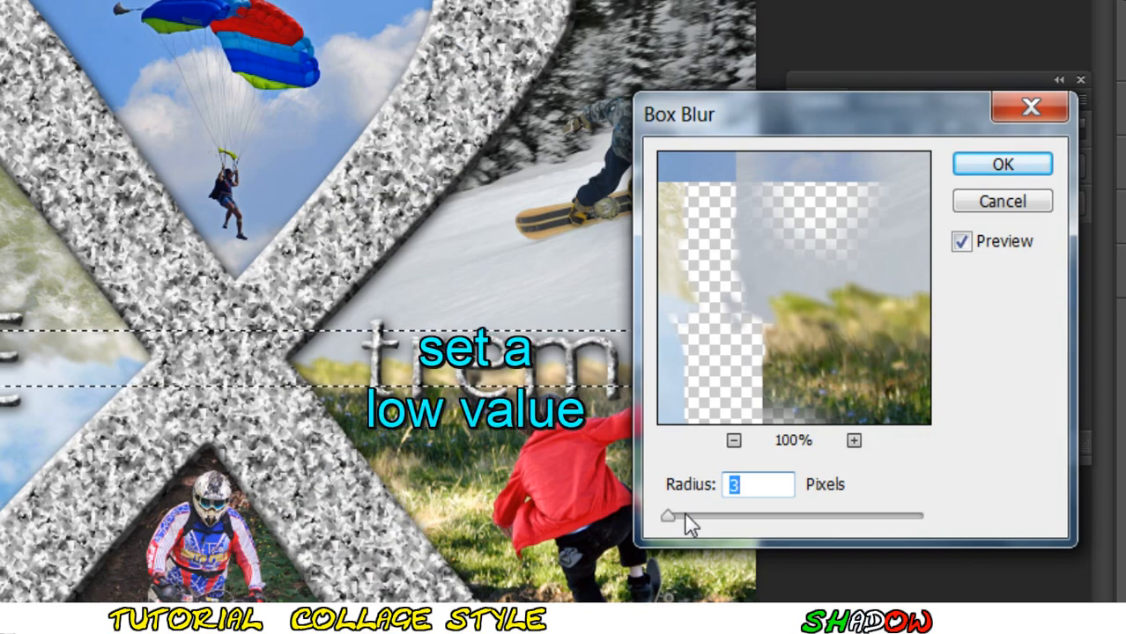
pyautogui.moveTo(670, 518); pyautogui.dragTo(671, 520)
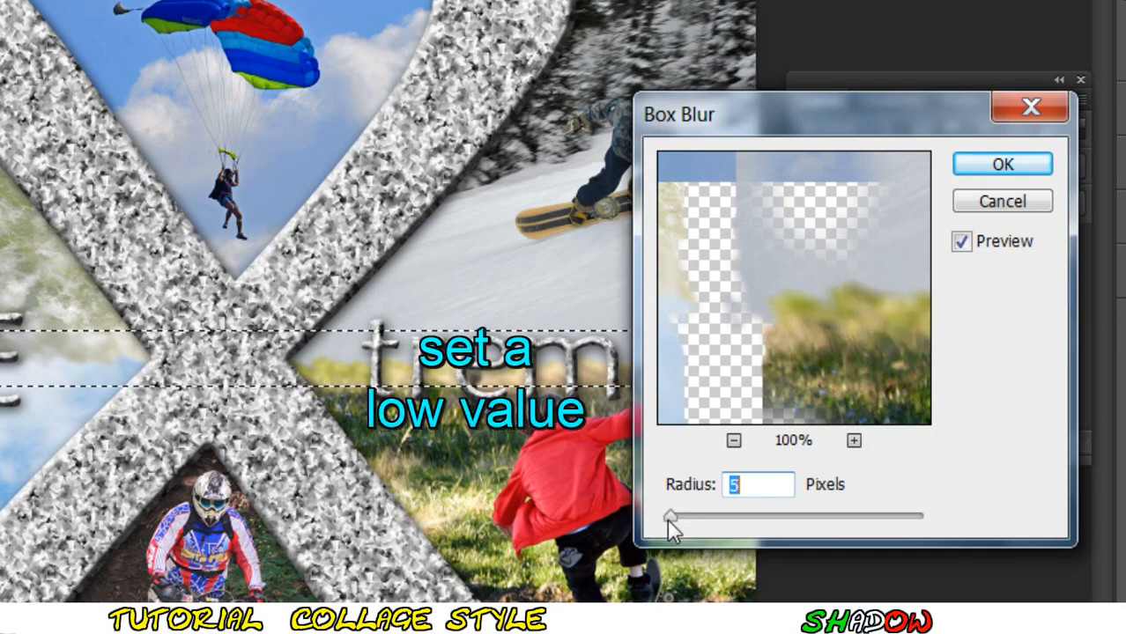
pyautogui.click(985, 170)
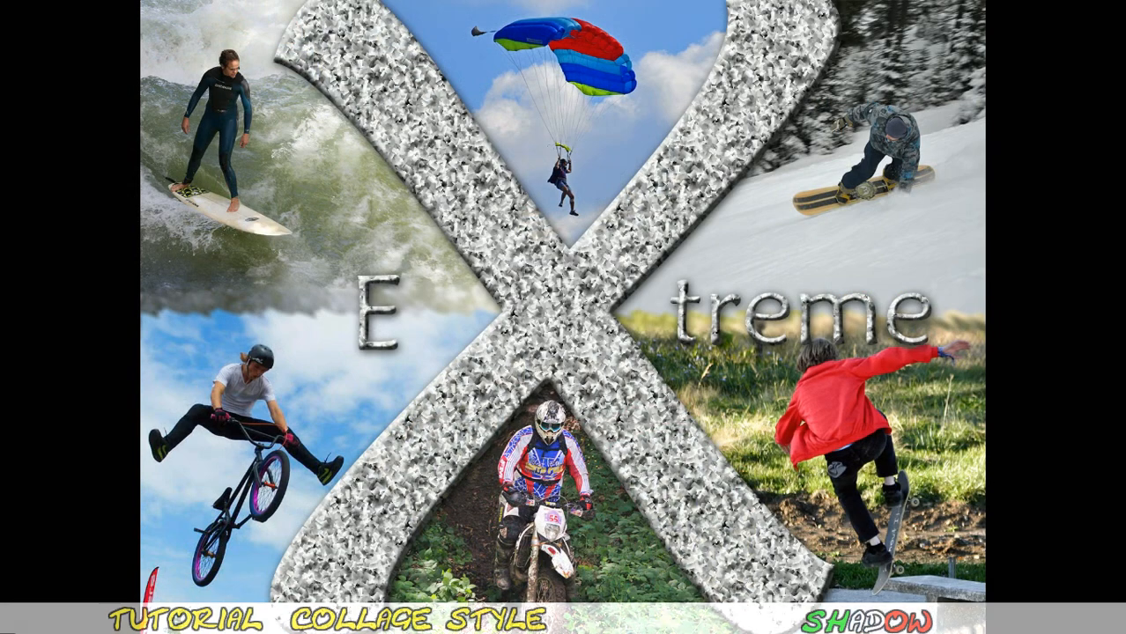